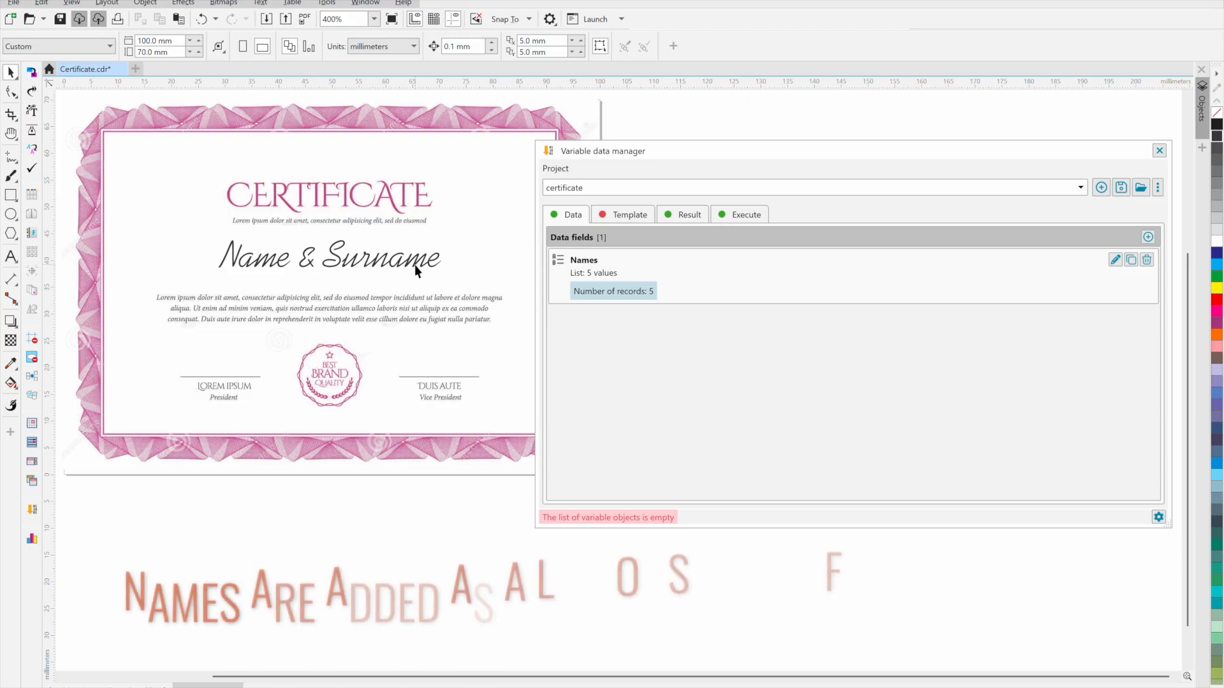
# Step: Add the "Name & Surname" text to the certificate template as a variable object, replaced completely with data from the Names field
pyautogui.click(621, 216)
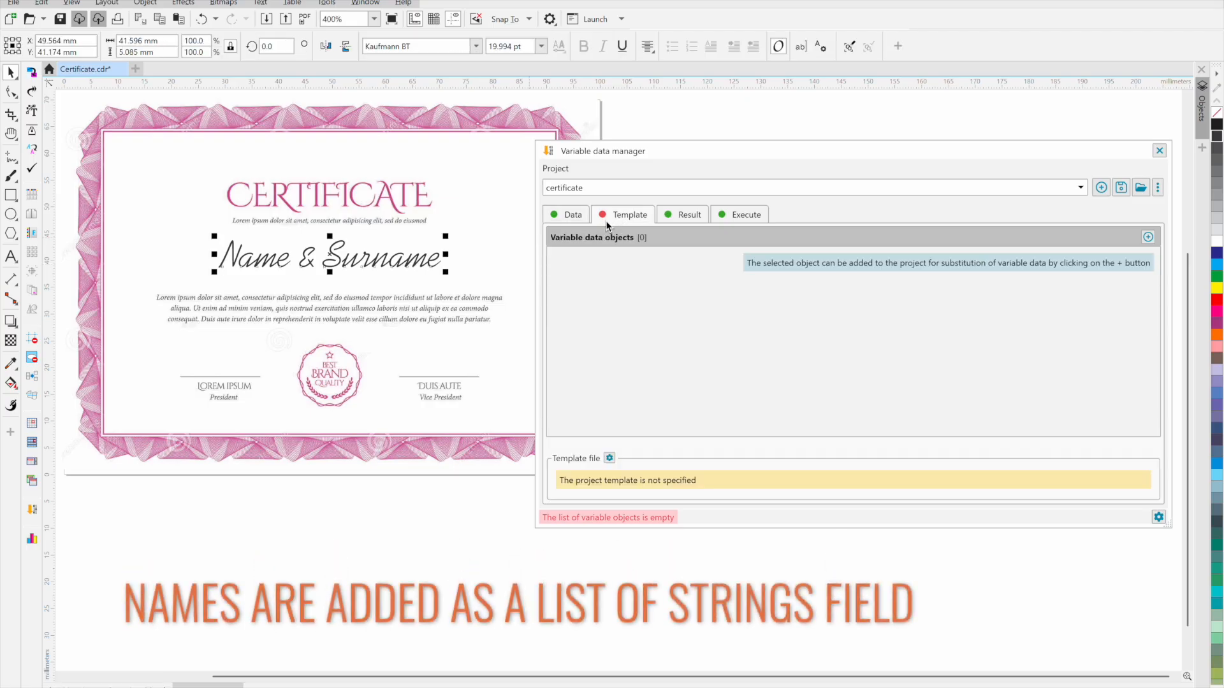
pyautogui.click(1147, 237)
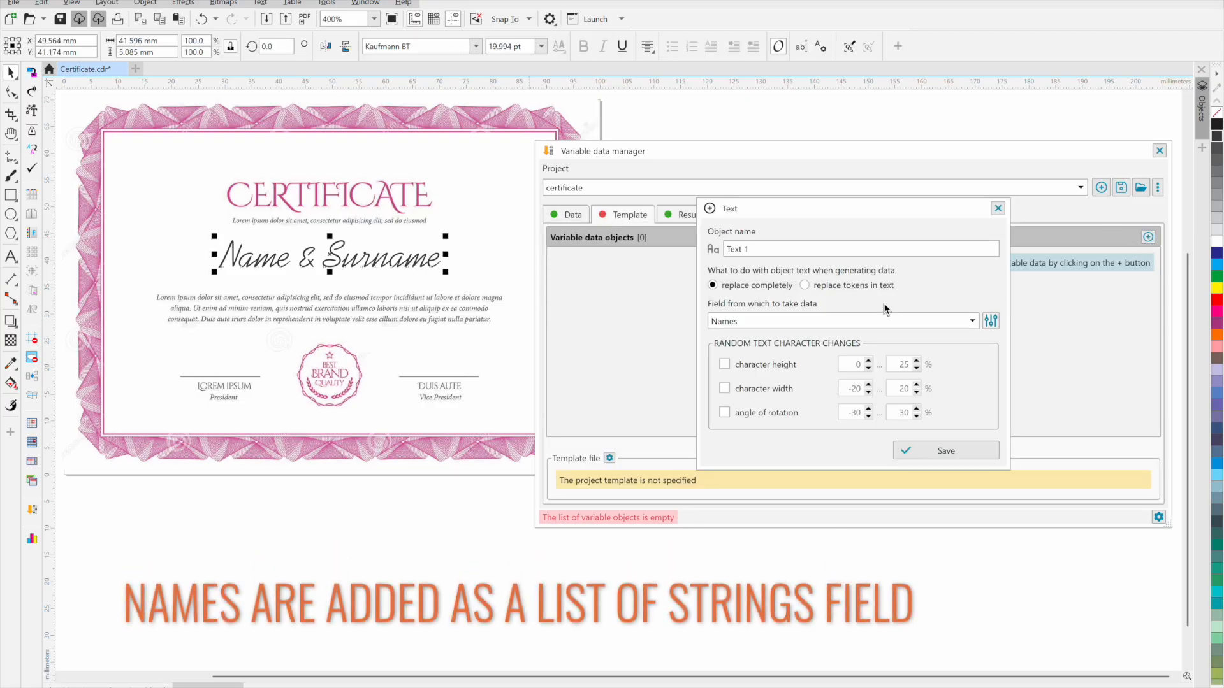
pyautogui.click(912, 454)
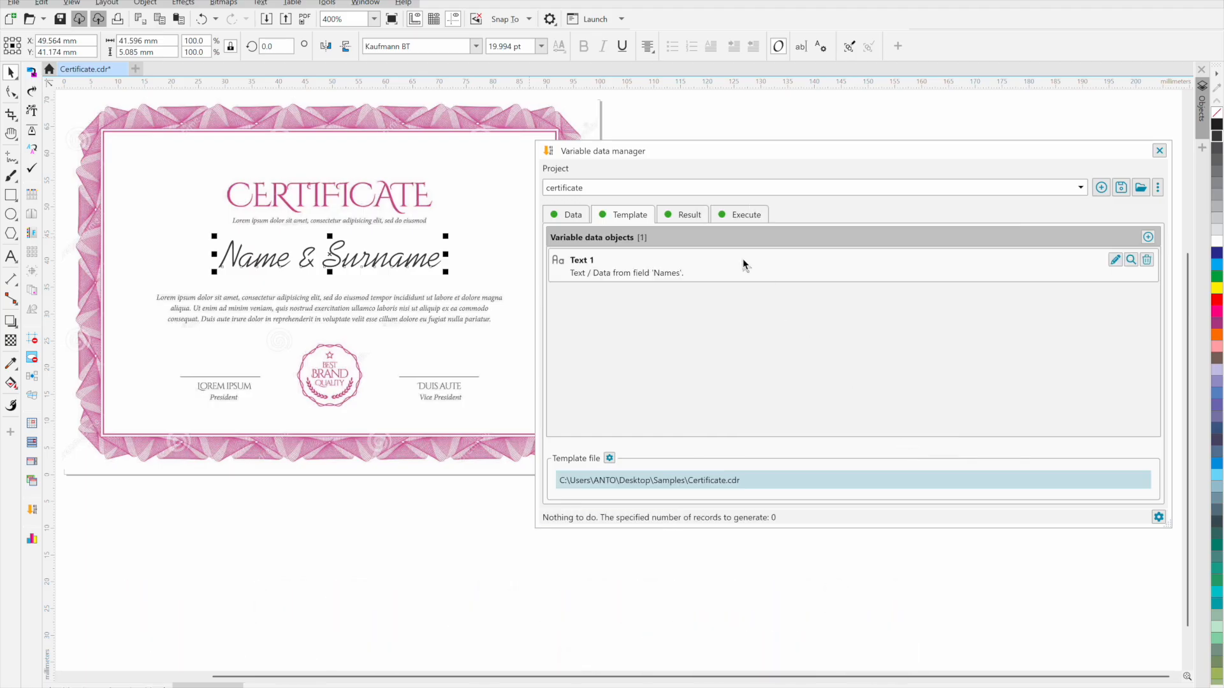
# Step: Set the required records to 5 and execute the certificate project
pyautogui.click(727, 219)
pyautogui.doubleClick(647, 254)
pyautogui.write('5')
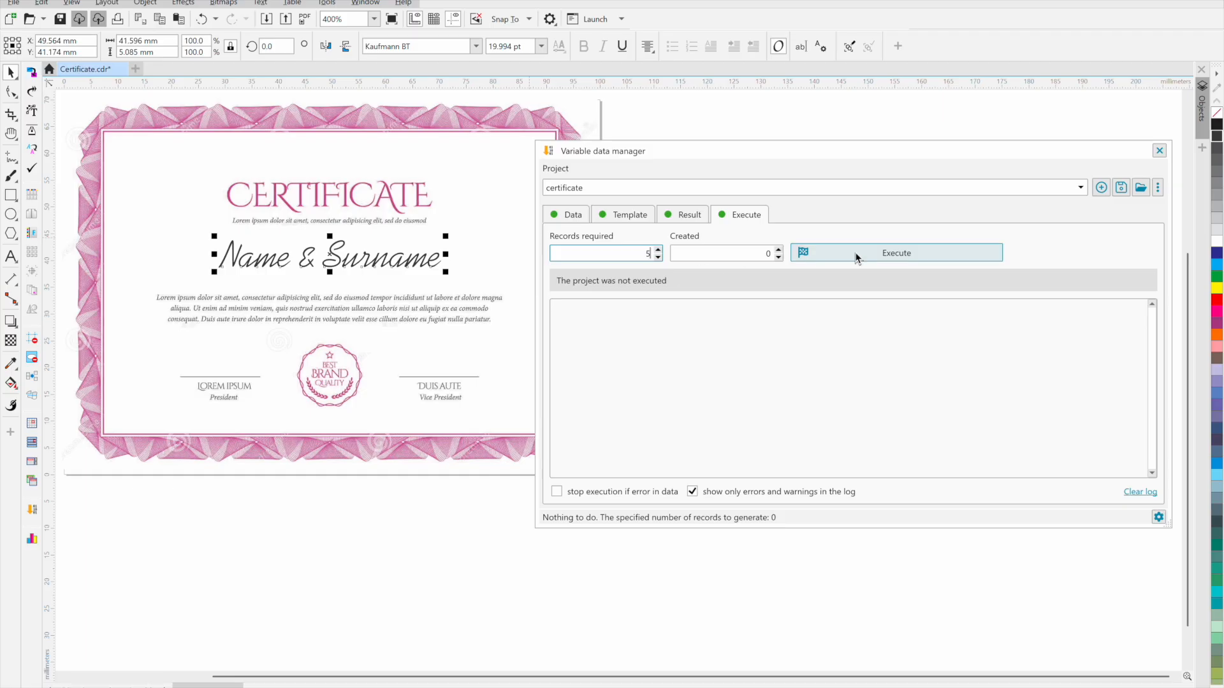
pyautogui.click(855, 254)
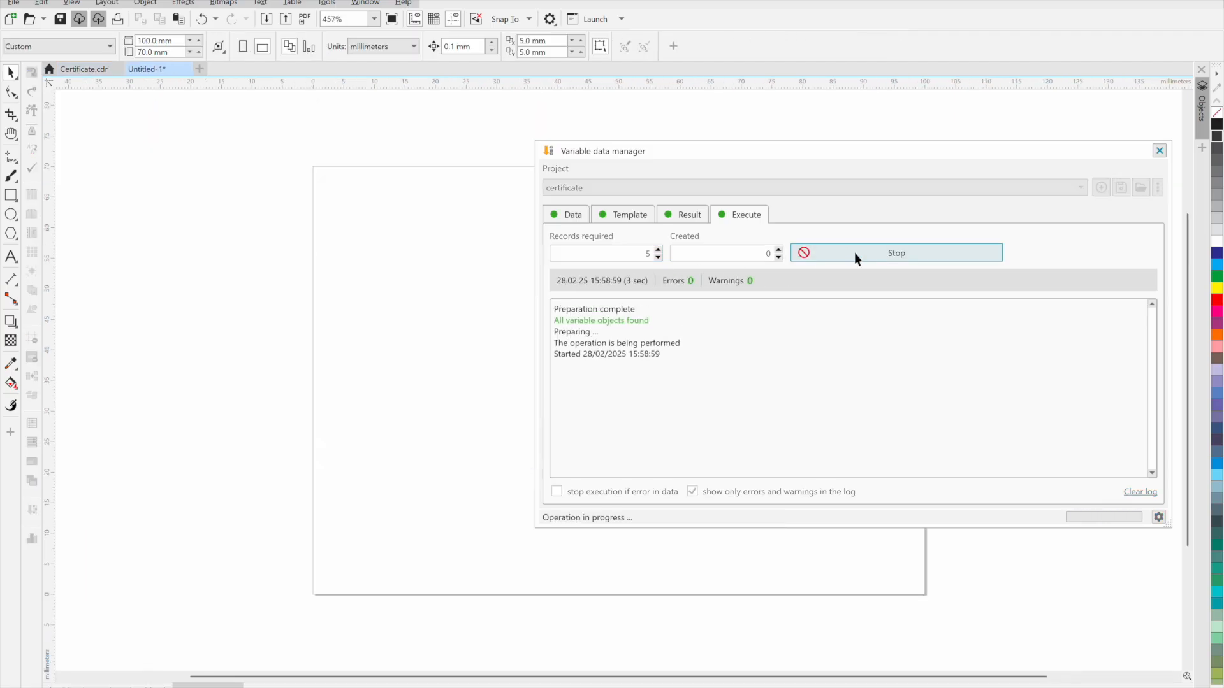
# Step: Move the Variable data manager aside and examine the substituted name on the generated certificate pages
pyautogui.moveTo(701, 159); pyautogui.dragTo(994, 395)
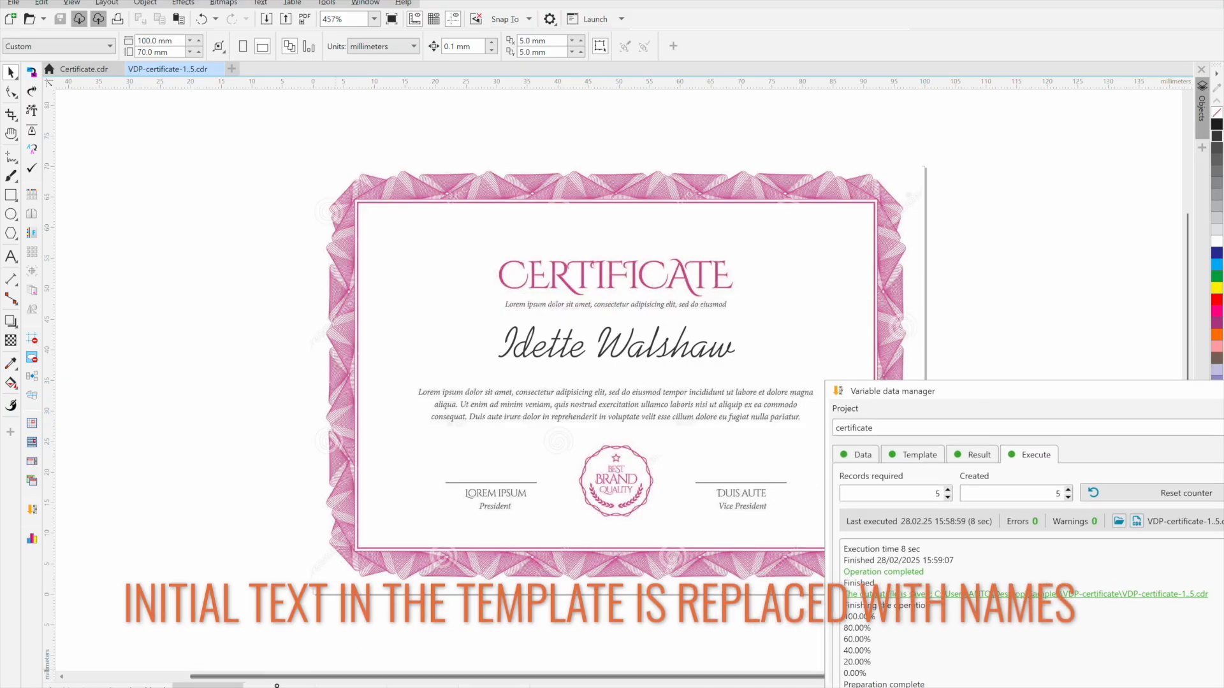
pyautogui.click(279, 687)
pyautogui.click(351, 687)
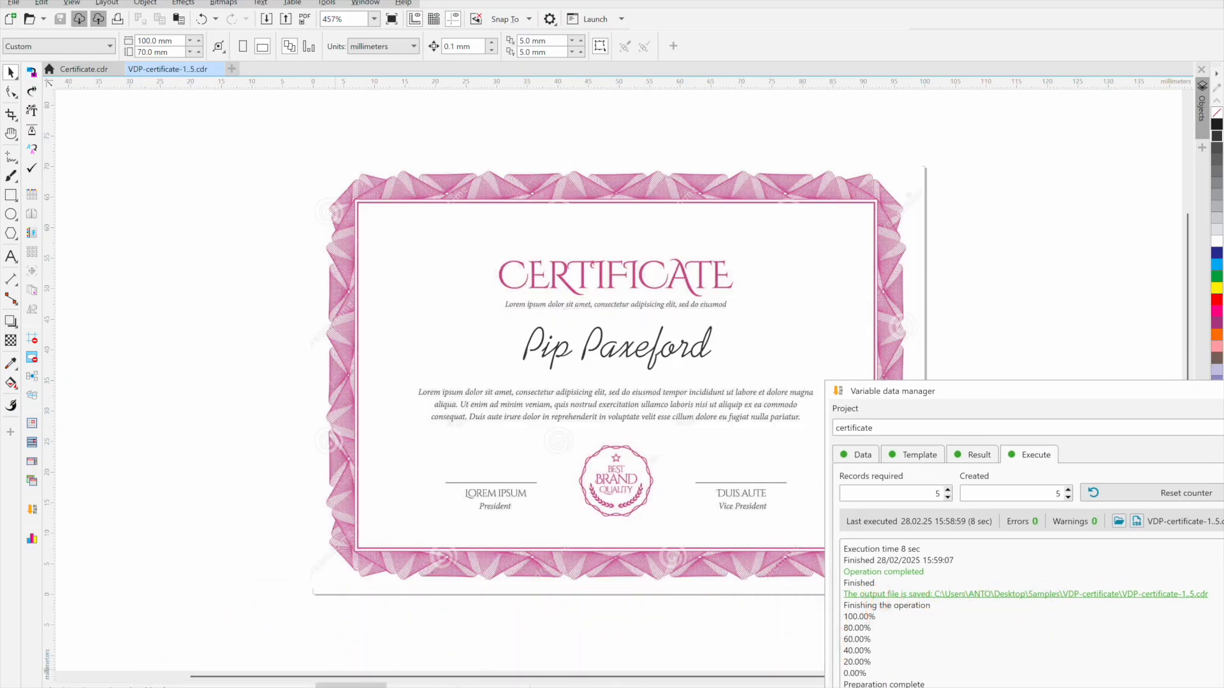
pyautogui.click(422, 687)
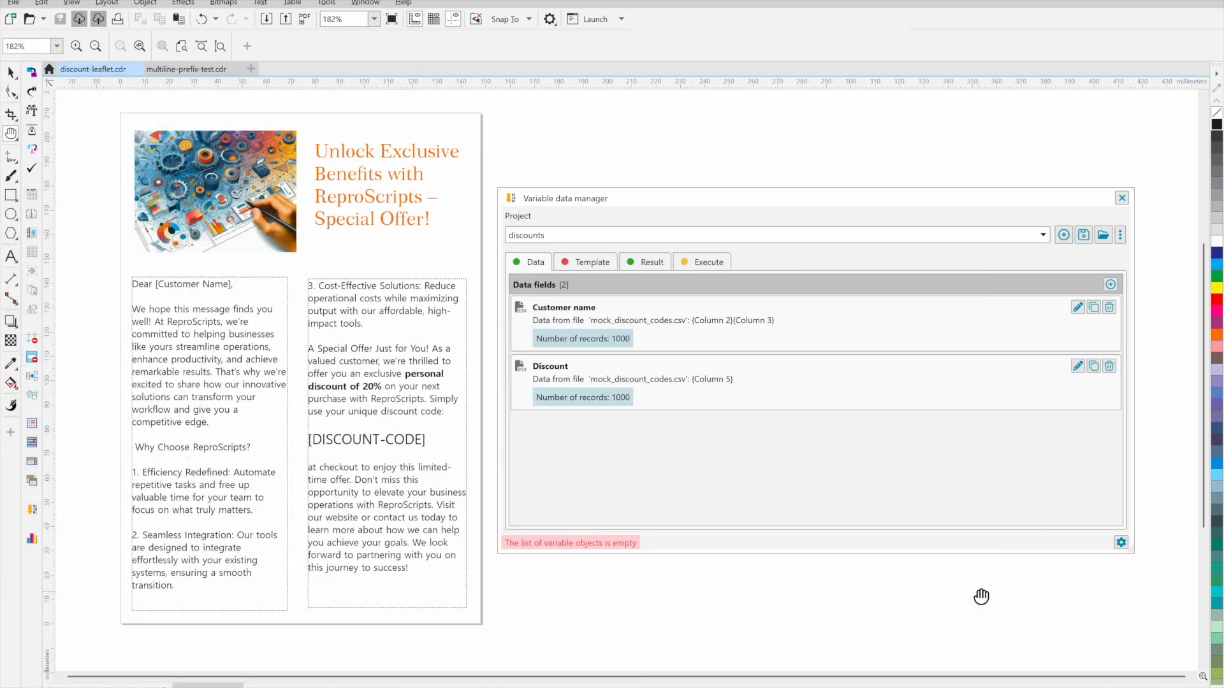
# Step: Add the leaflet's linked paragraph text as a variable object for the discounts project, using the replace tokens in text mode
pyautogui.click(601, 264)
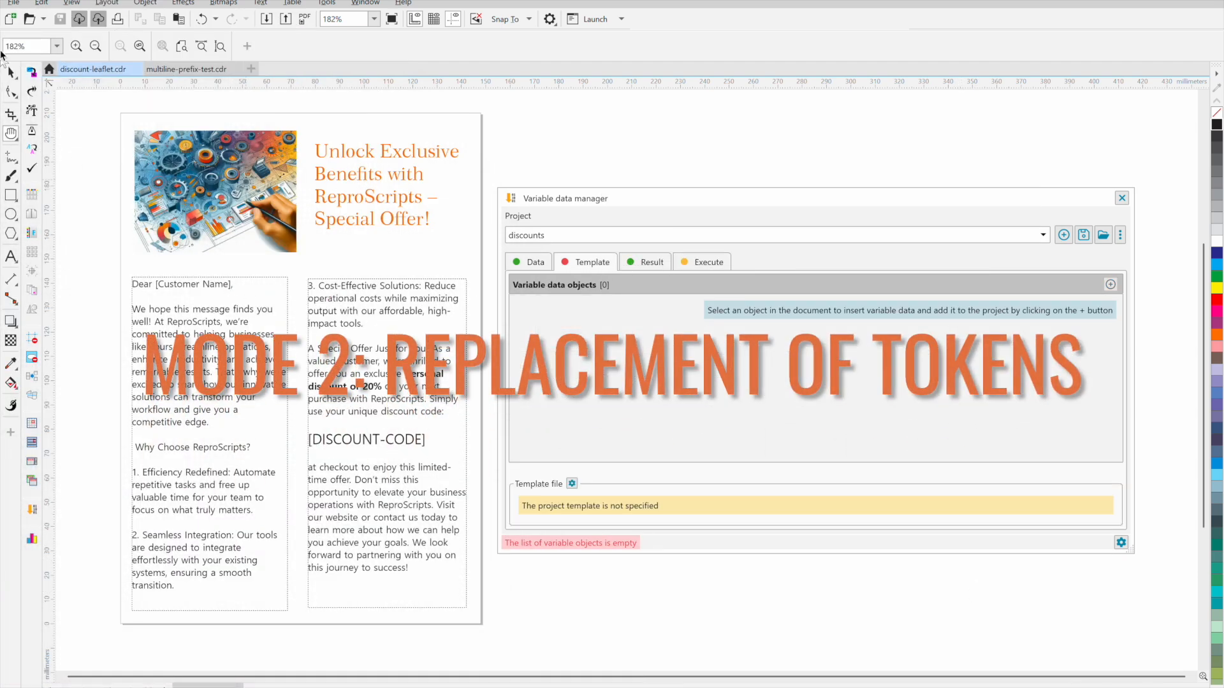
pyautogui.click(17, 72)
pyautogui.click(168, 285)
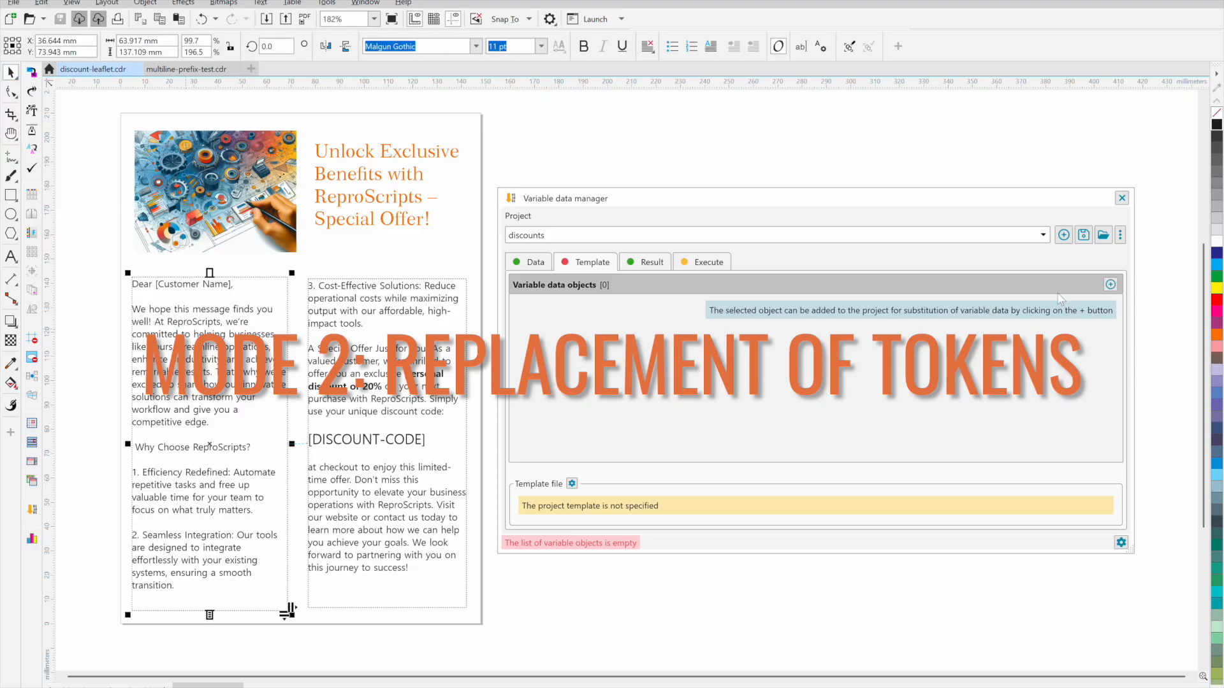
pyautogui.click(1110, 287)
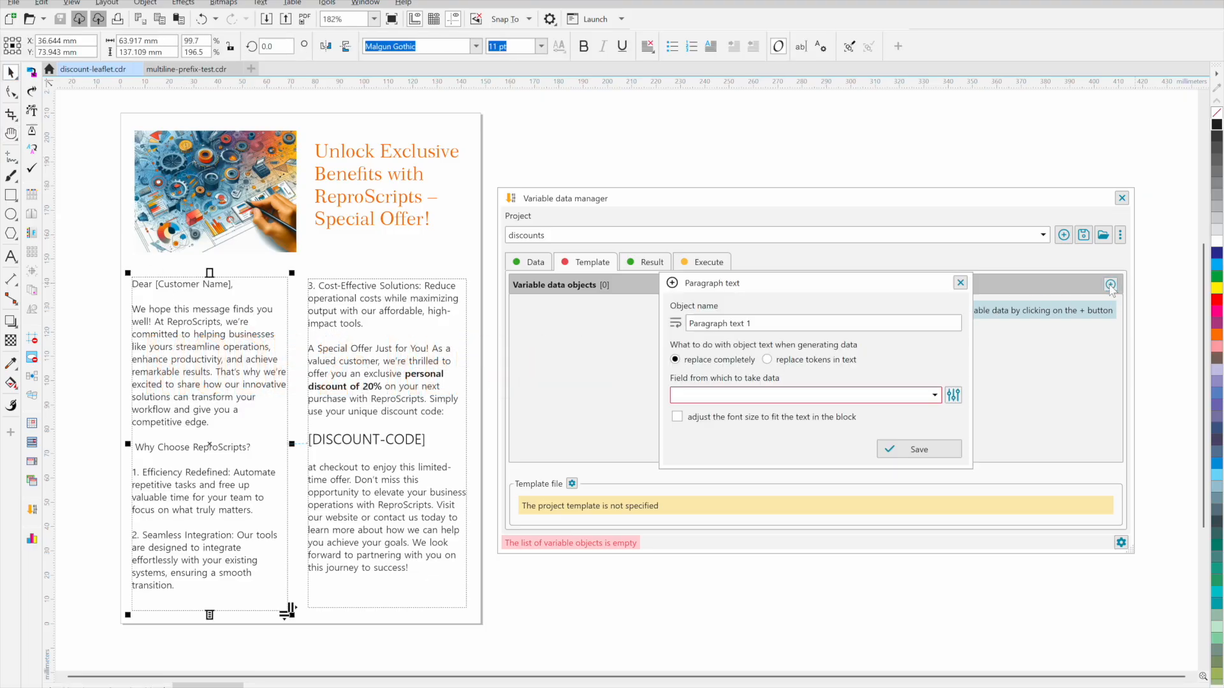
pyautogui.click(796, 359)
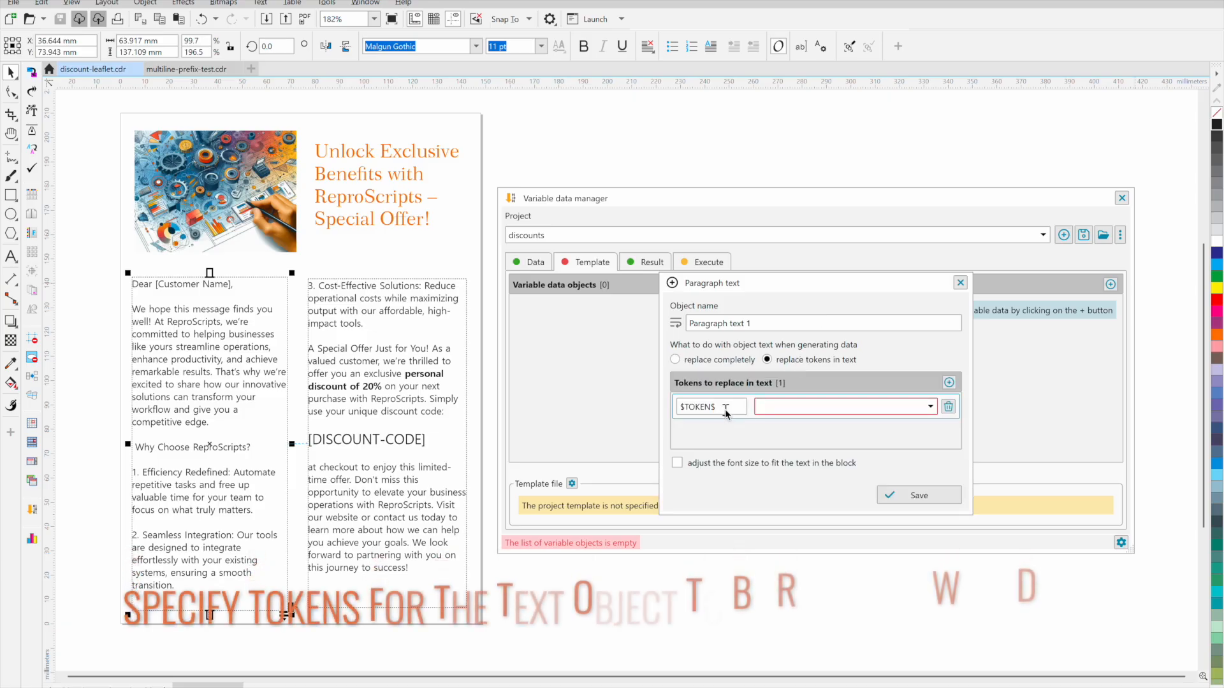
# Step: Define the first token as [Customer Name] and take its data from the Customer name field
pyautogui.doubleClick(701, 408)
pyautogui.write('[Customer Name')
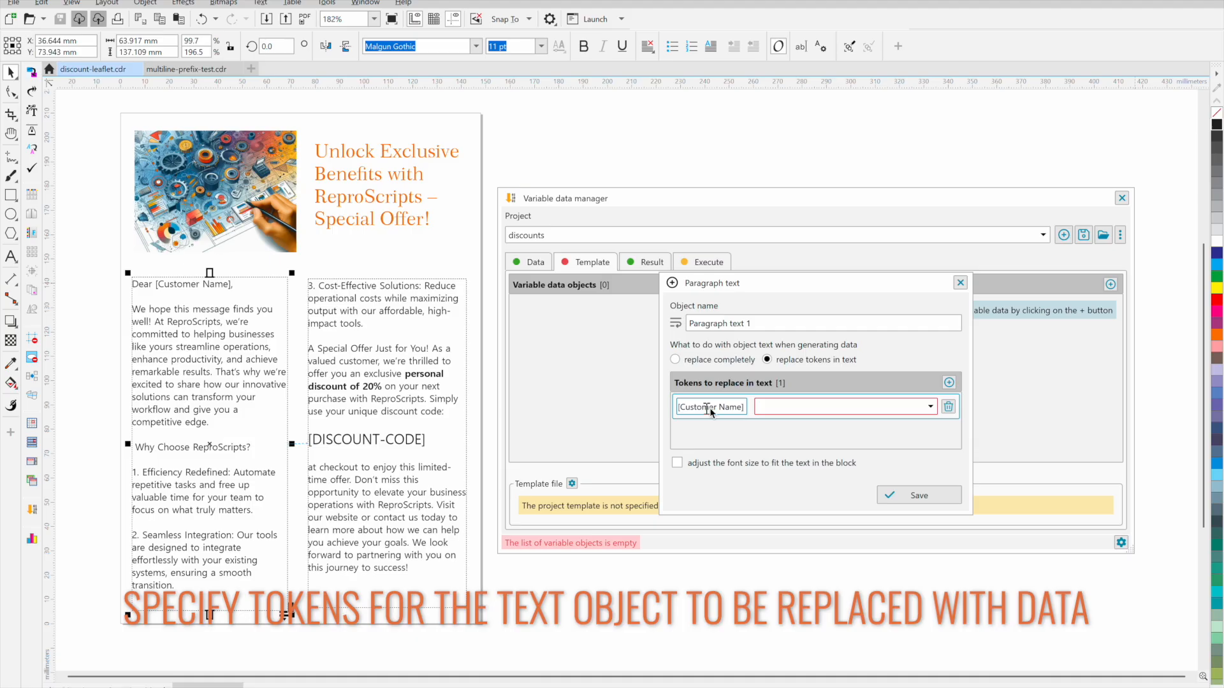
pyautogui.click(917, 408)
pyautogui.click(870, 425)
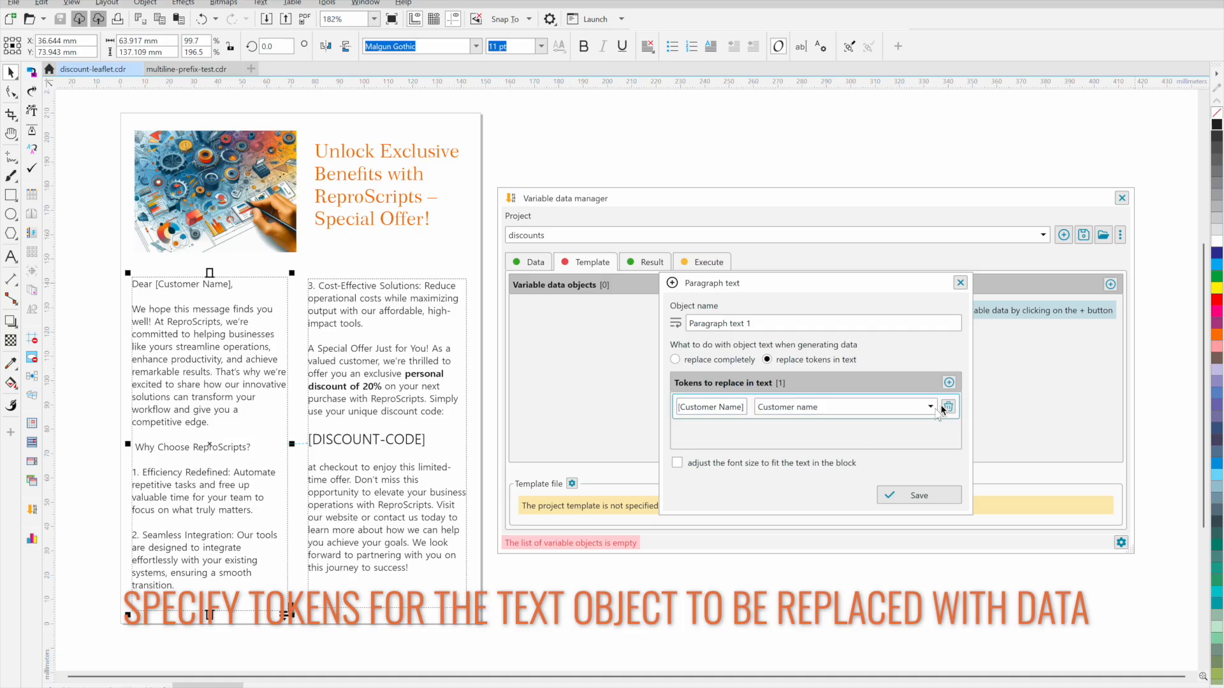
# Step: Add a second token [DISCOUNT-CODE] with data from the Discount field and save the paragraph text object
pyautogui.click(949, 382)
pyautogui.doubleClick(699, 438)
pyautogui.press('BackSpace')
pyautogui.write('[DISCOUN')
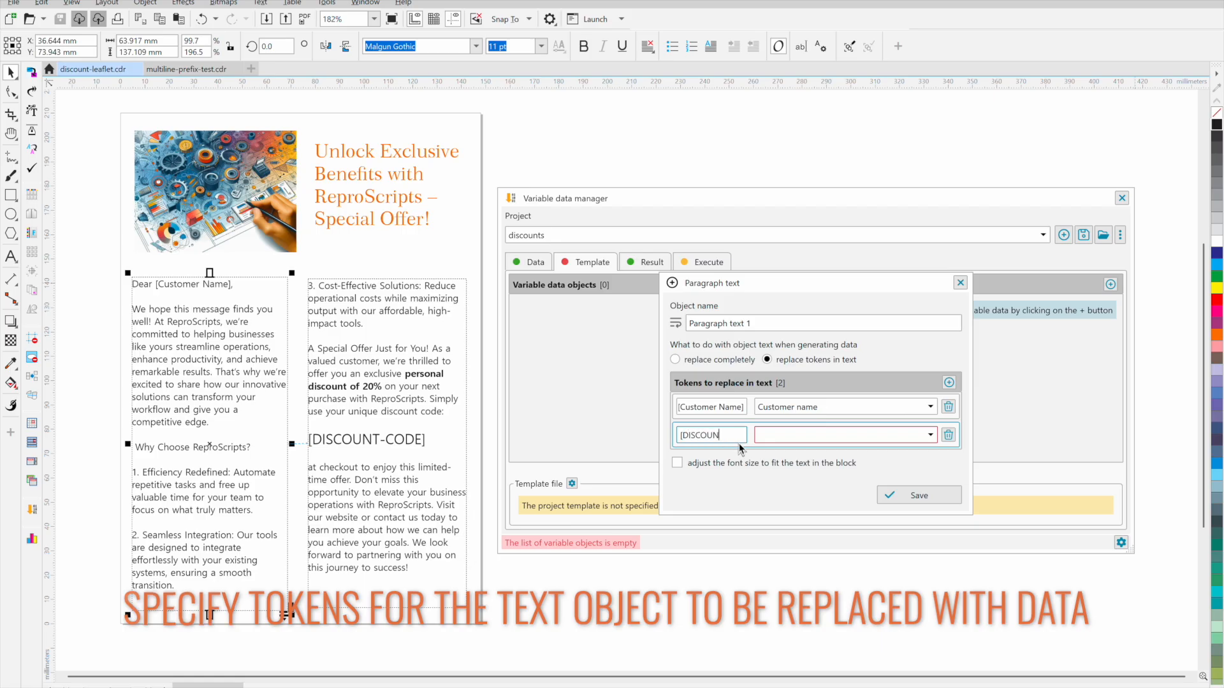
pyautogui.write('T-CODE]')
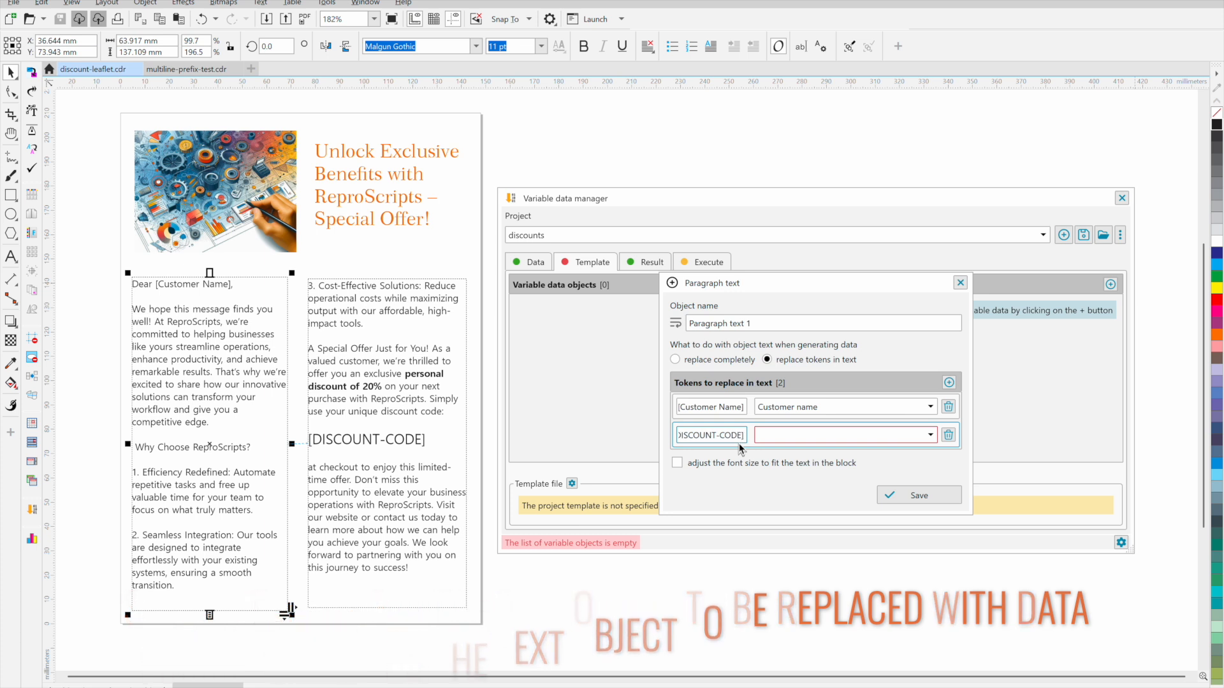
pyautogui.click(771, 436)
pyautogui.click(784, 471)
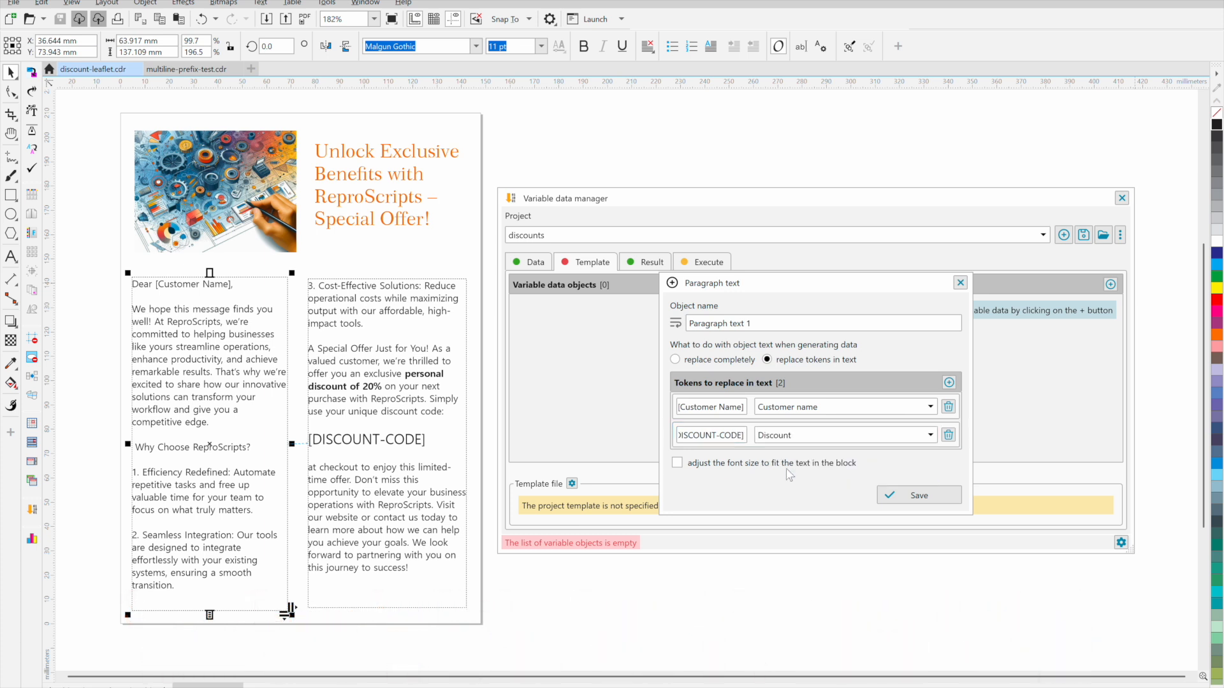
pyautogui.click(915, 496)
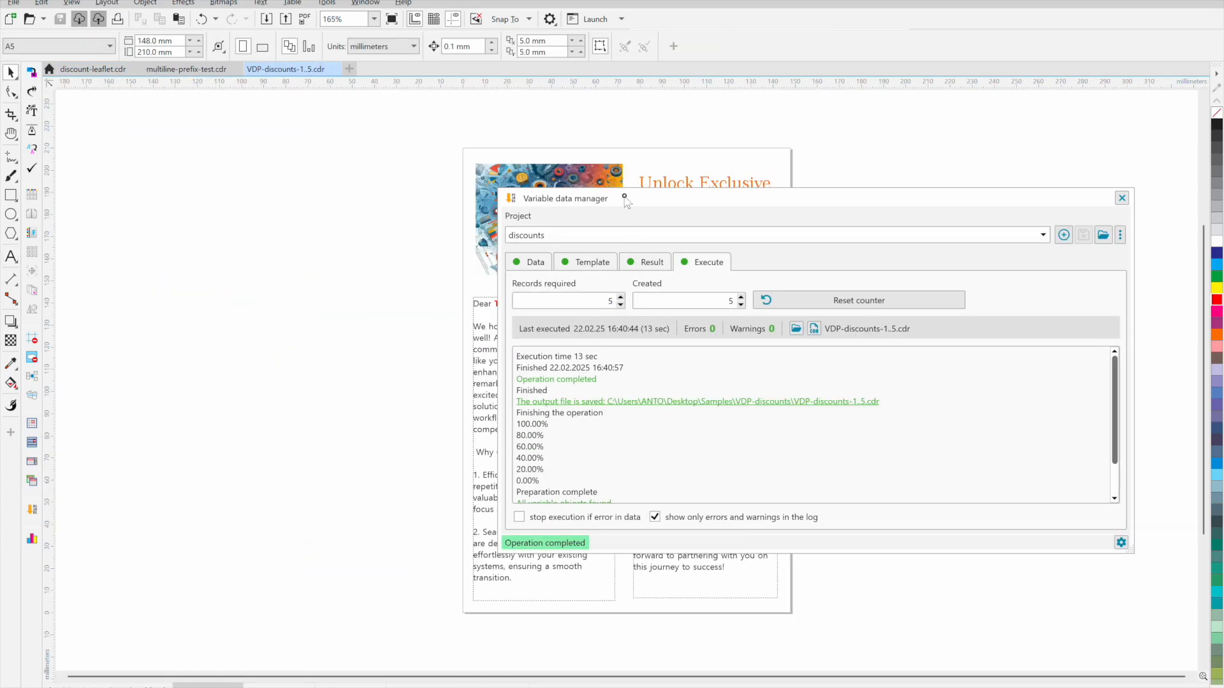
# Step: Move the Variable data manager aside and examine the customer name and discount code on each generated leaflet page
pyautogui.moveTo(626, 202); pyautogui.dragTo(927, 178)
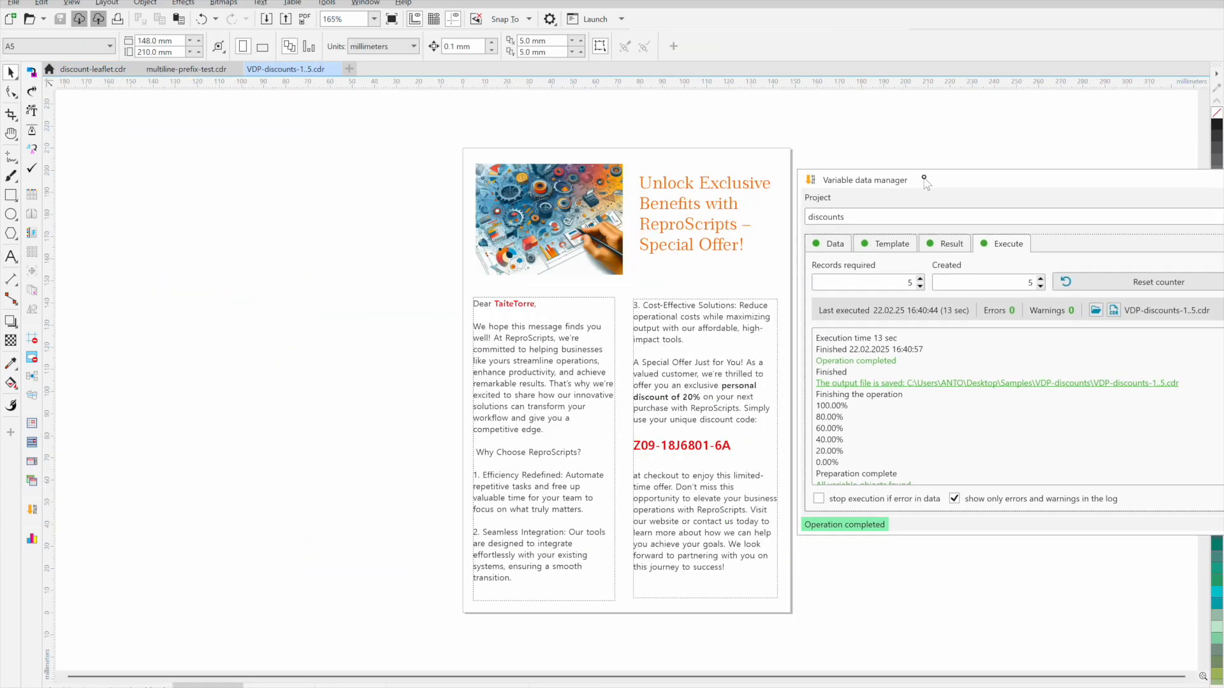
pyautogui.click(279, 687)
pyautogui.click(351, 686)
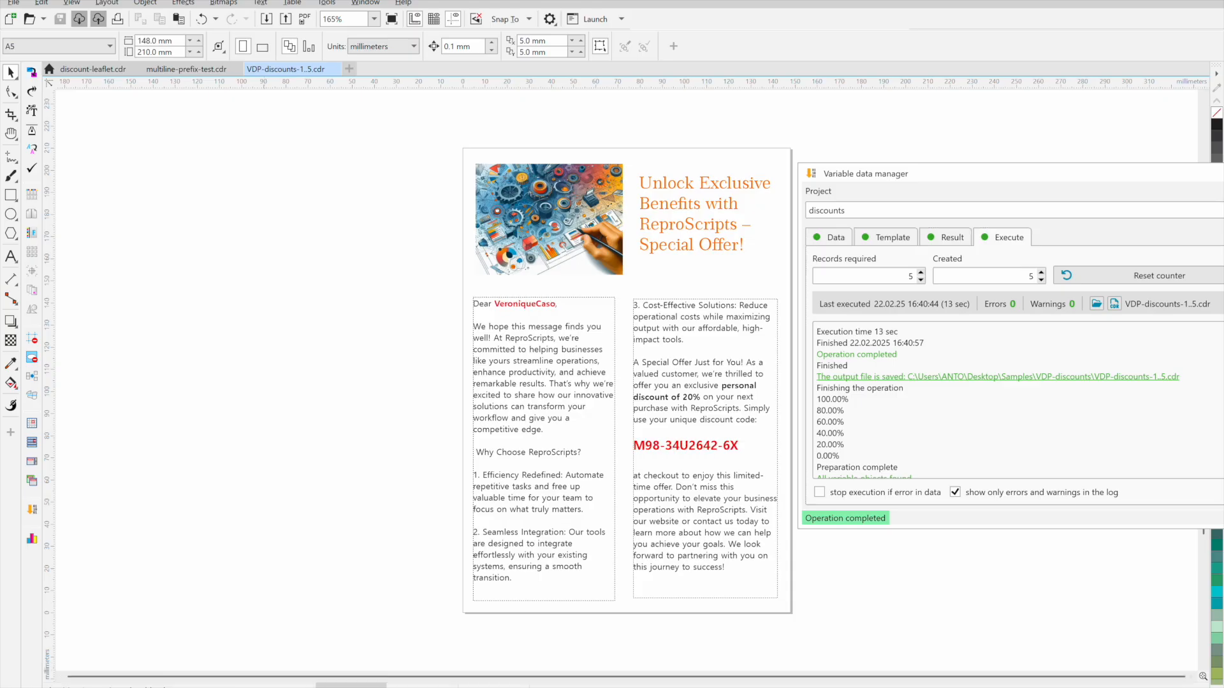
pyautogui.click(411, 686)
pyautogui.click(481, 686)
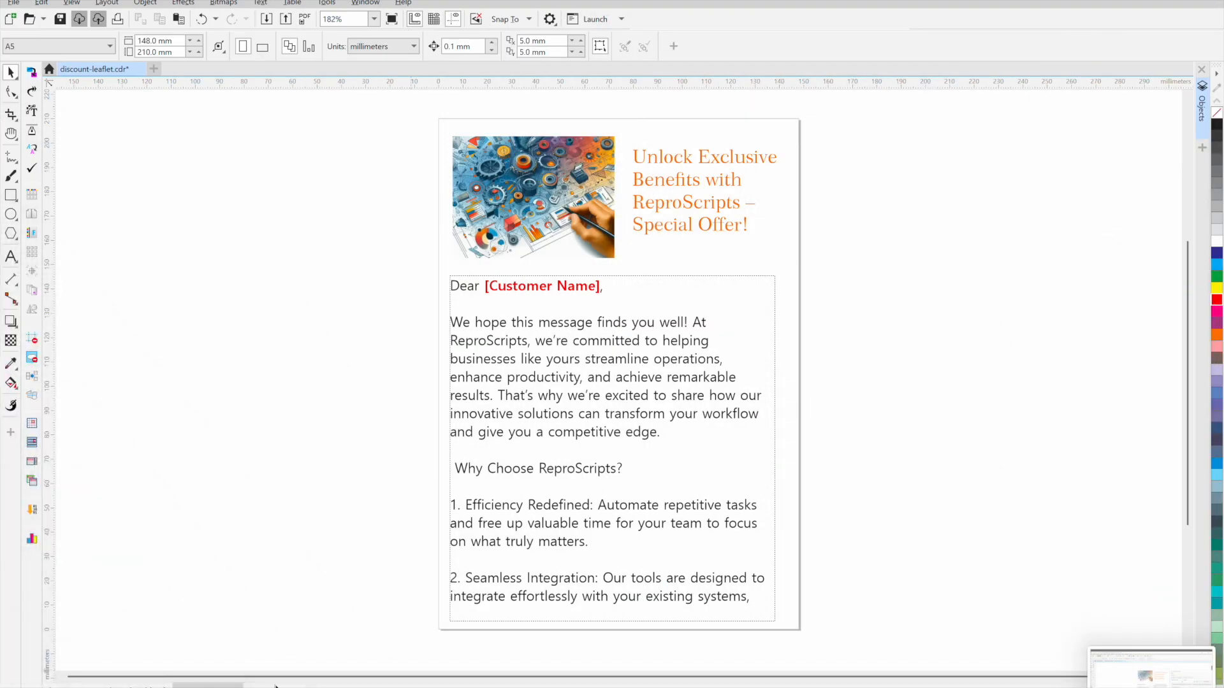
# Step: Check the two-page leaflet template, open the Variable data manager and execute the discounts project for 5 records
pyautogui.click(275, 686)
pyautogui.press('pageup')
pyautogui.click(31, 510)
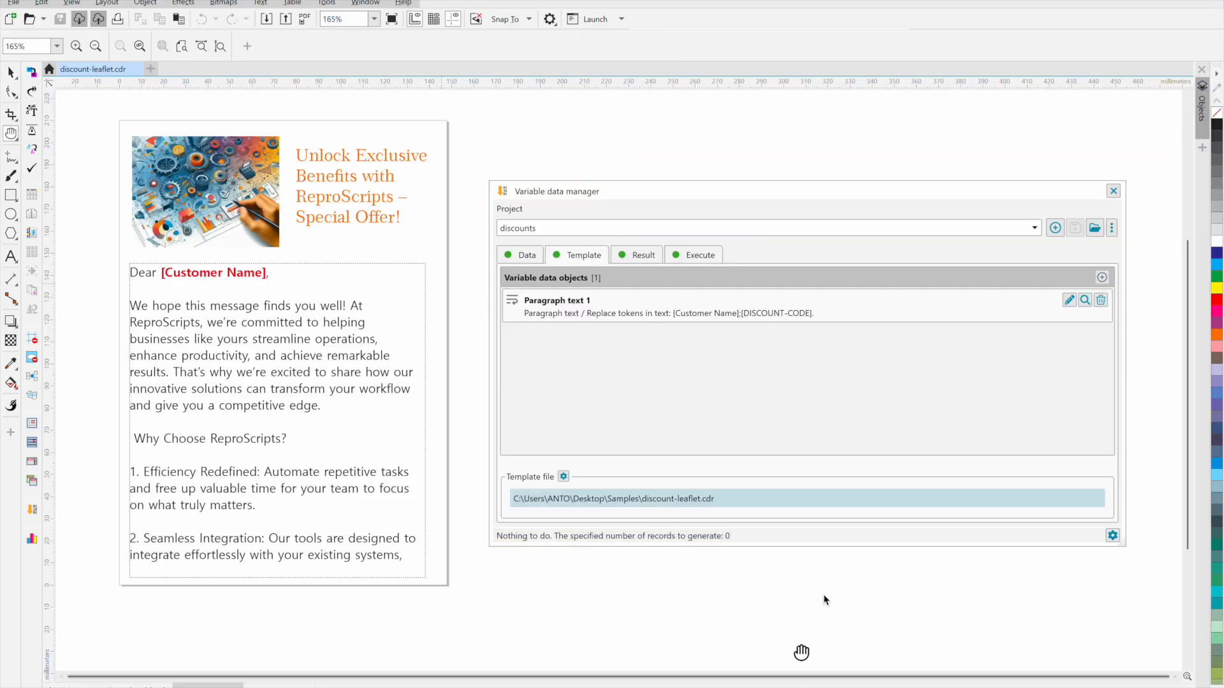
pyautogui.click(699, 255)
pyautogui.click(829, 293)
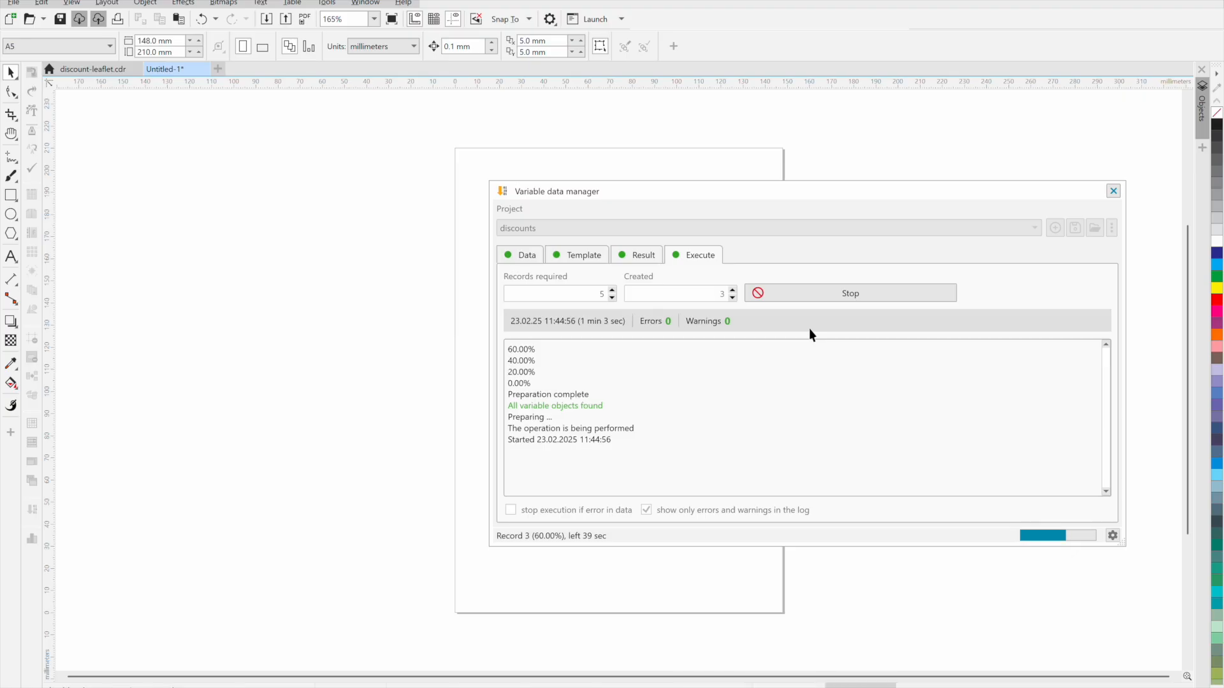
# Step: Page through the generated two-page leaflets to examine the replaced names and discount codes in the linked frames
pyautogui.moveTo(718, 191); pyautogui.dragTo(962, 196)
pyautogui.click(11, 135)
pyautogui.moveTo(410, 300); pyautogui.dragTo(230, 289)
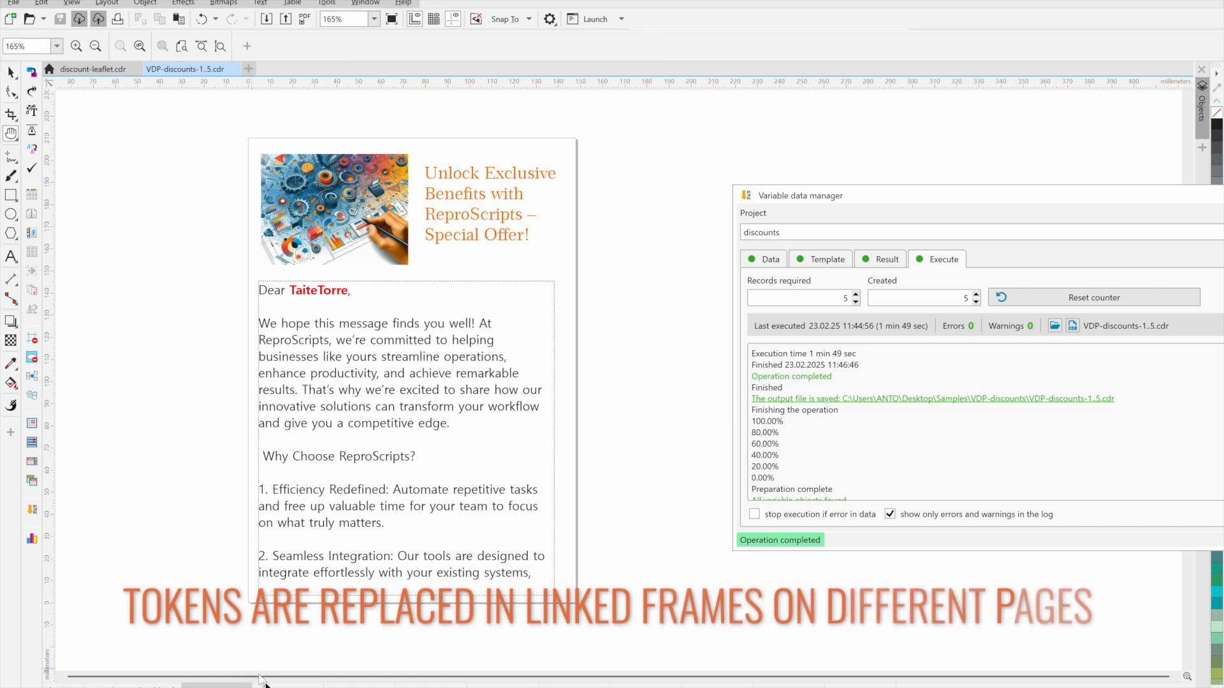
pyautogui.click(288, 686)
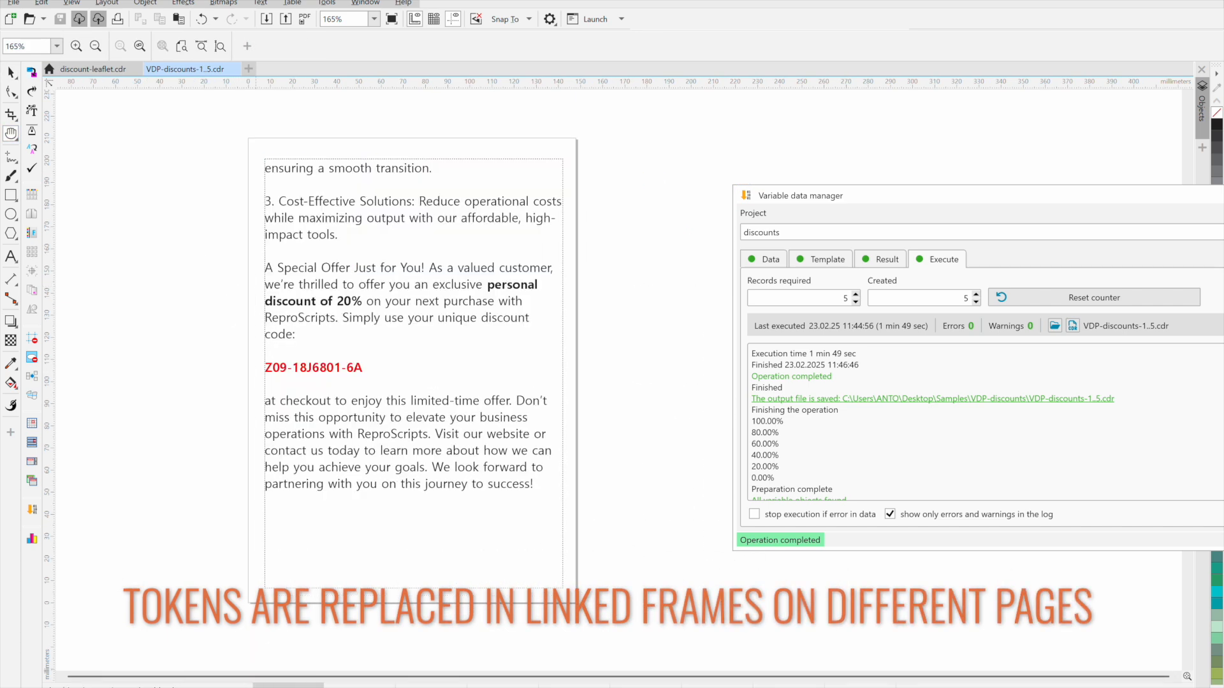
pyautogui.click(360, 686)
pyautogui.click(431, 686)
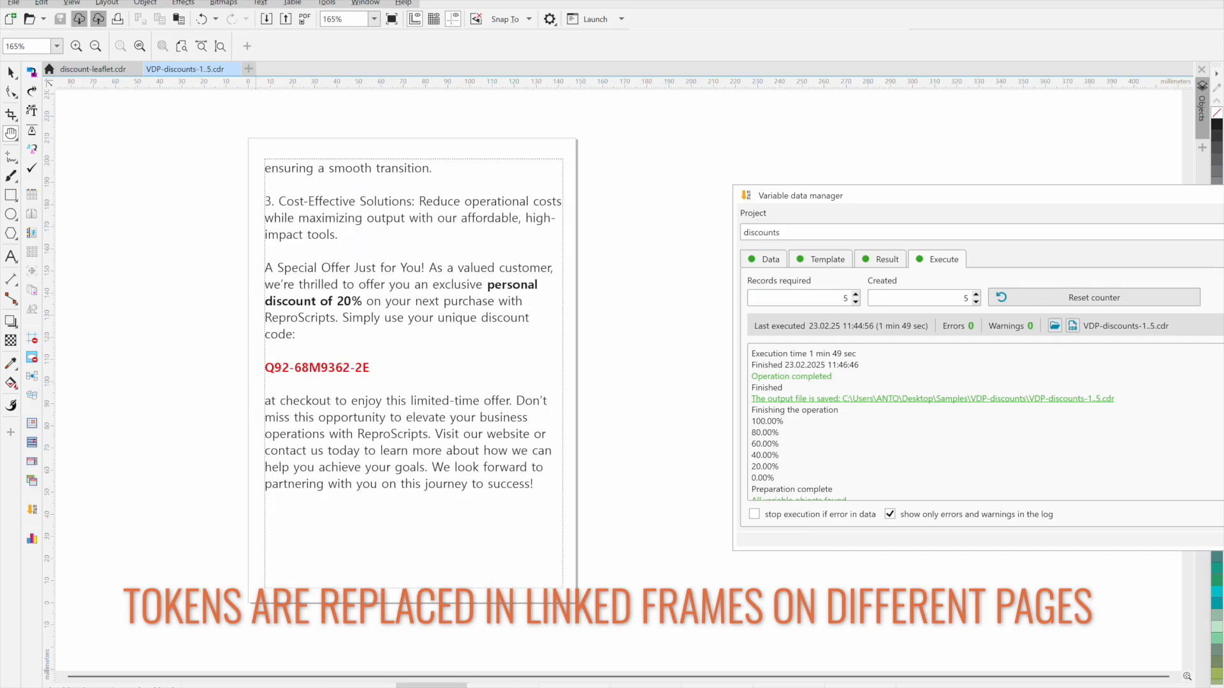
pyautogui.click(503, 685)
pyautogui.click(574, 685)
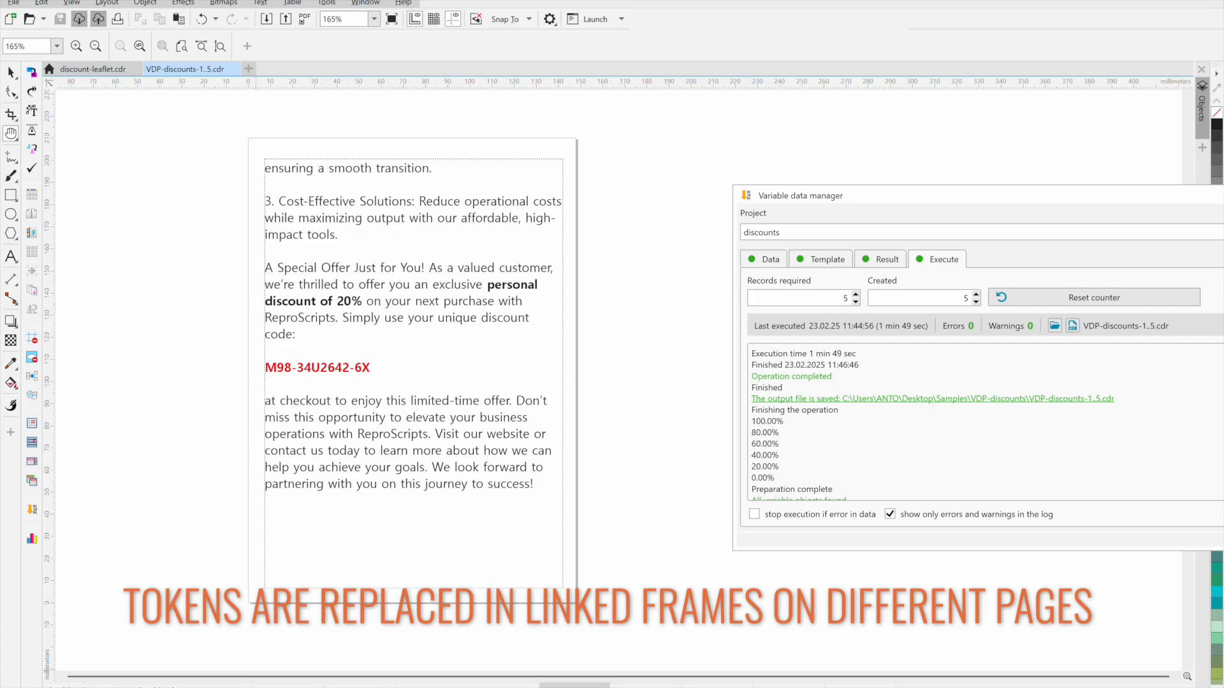
pyautogui.click(646, 685)
pyautogui.click(716, 686)
pyautogui.click(788, 686)
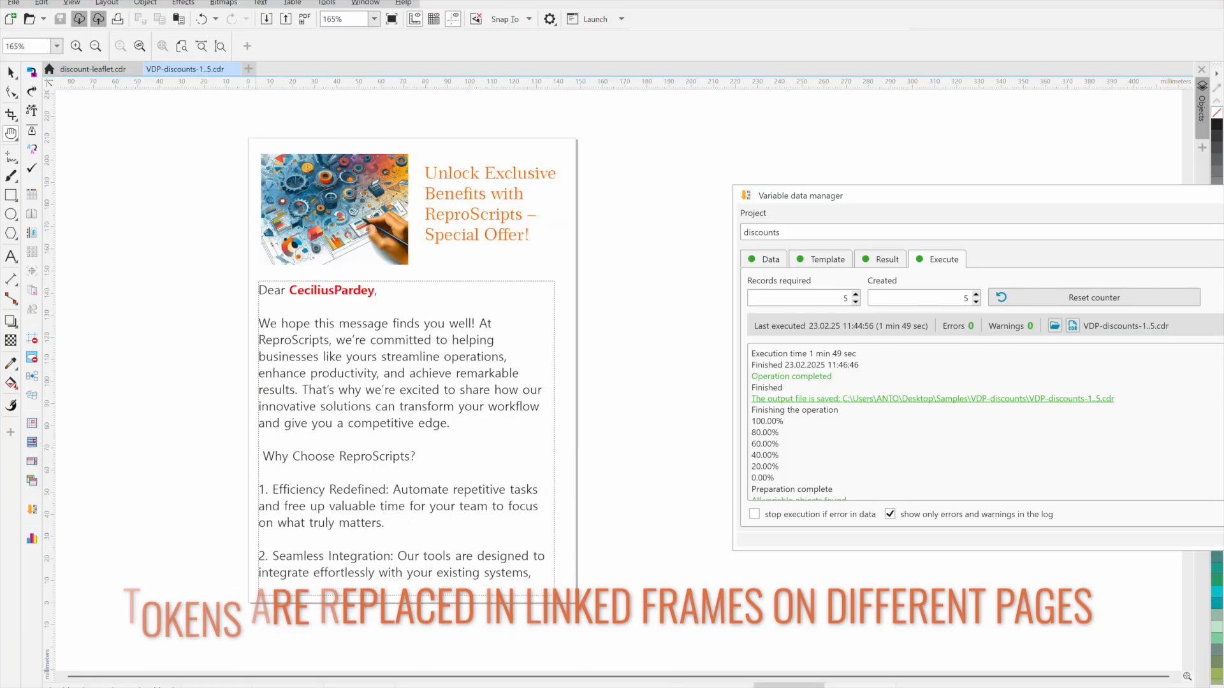
pyautogui.click(860, 686)
pyautogui.moveTo(899, 193); pyautogui.dragTo(514, 150)
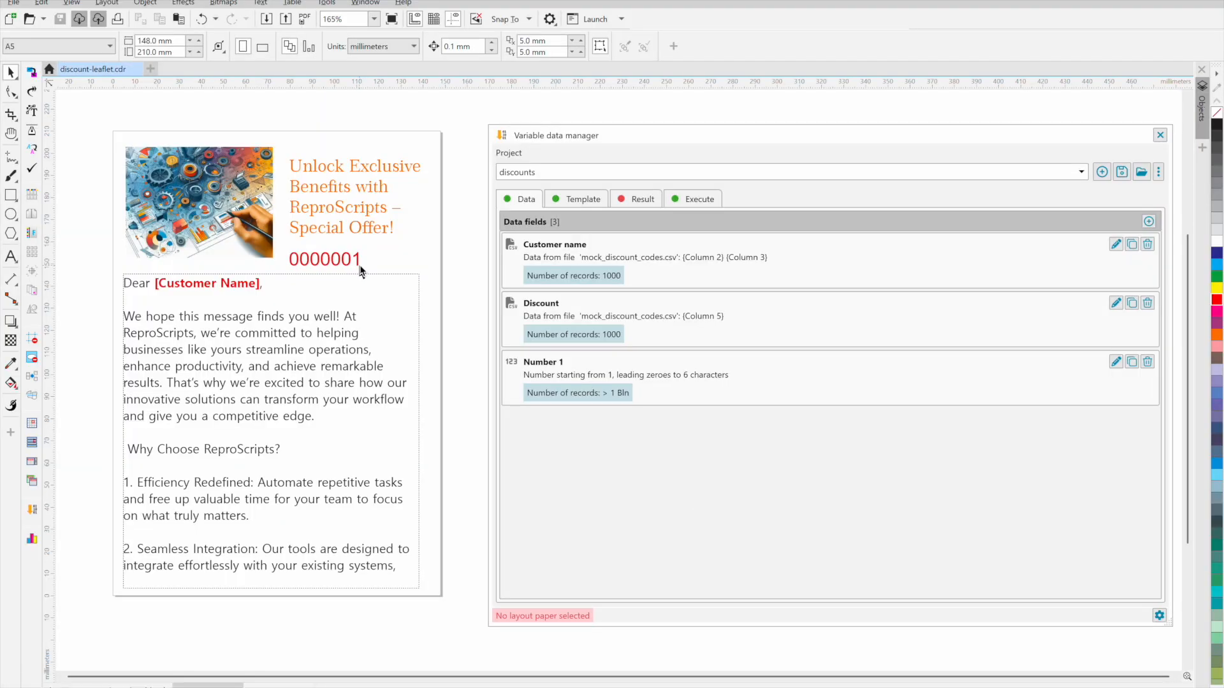
# Step: Review the numbered second page of the leaflet template and the project's list of variable data objects
pyautogui.click(280, 685)
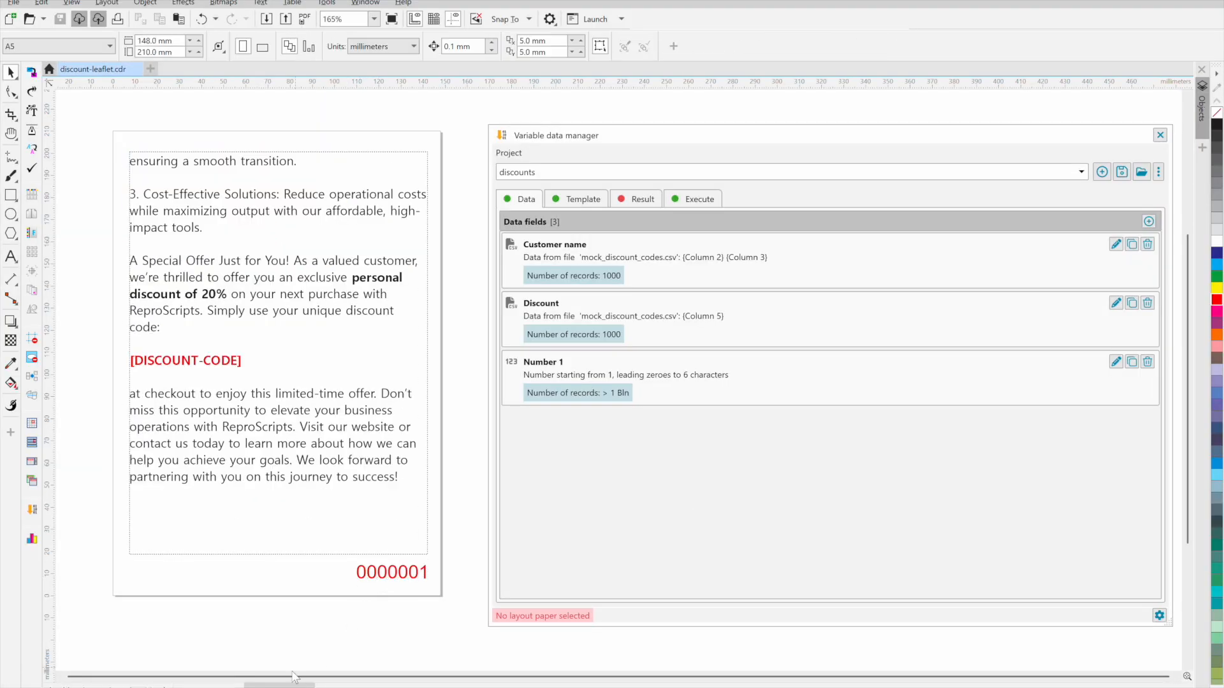
pyautogui.click(576, 199)
pyautogui.click(210, 686)
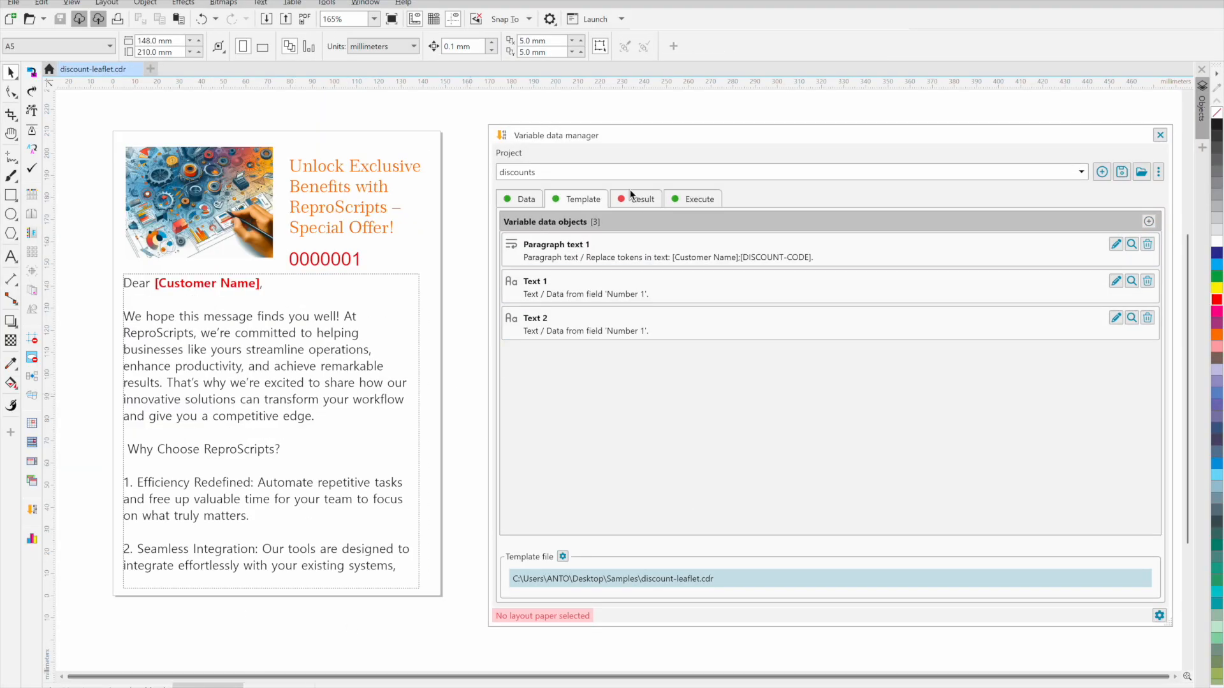
# Step: Configure the result layout on an SRA2 (450 x 640 mm) sheet with 2.0 mm outer and inner bleeds, and save the project
pyautogui.click(642, 200)
pyautogui.click(776, 471)
pyautogui.click(665, 538)
pyautogui.click(583, 534)
pyautogui.write('2')
pyautogui.click(669, 534)
pyautogui.write('2')
pyautogui.click(690, 475)
pyautogui.click(647, 523)
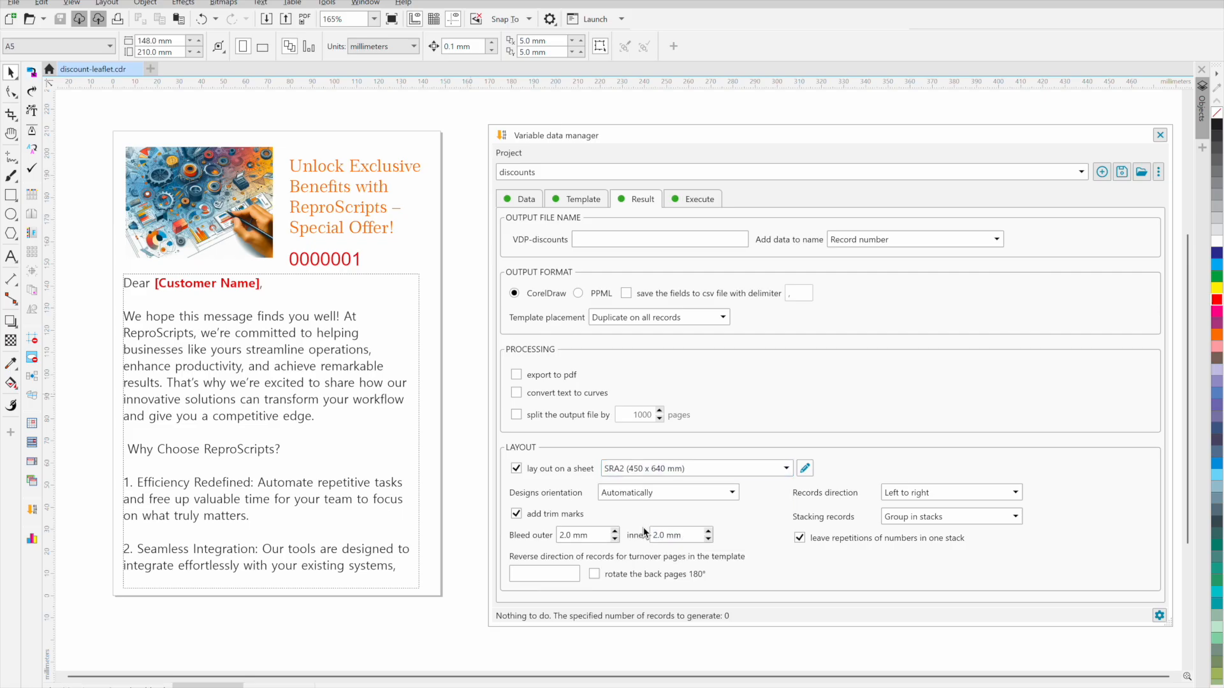
pyautogui.click(556, 574)
pyautogui.click(1120, 172)
# Step: Execute the discounts project for 5 records on the layout sheet and close the Variable data manager
pyautogui.click(699, 199)
pyautogui.click(790, 239)
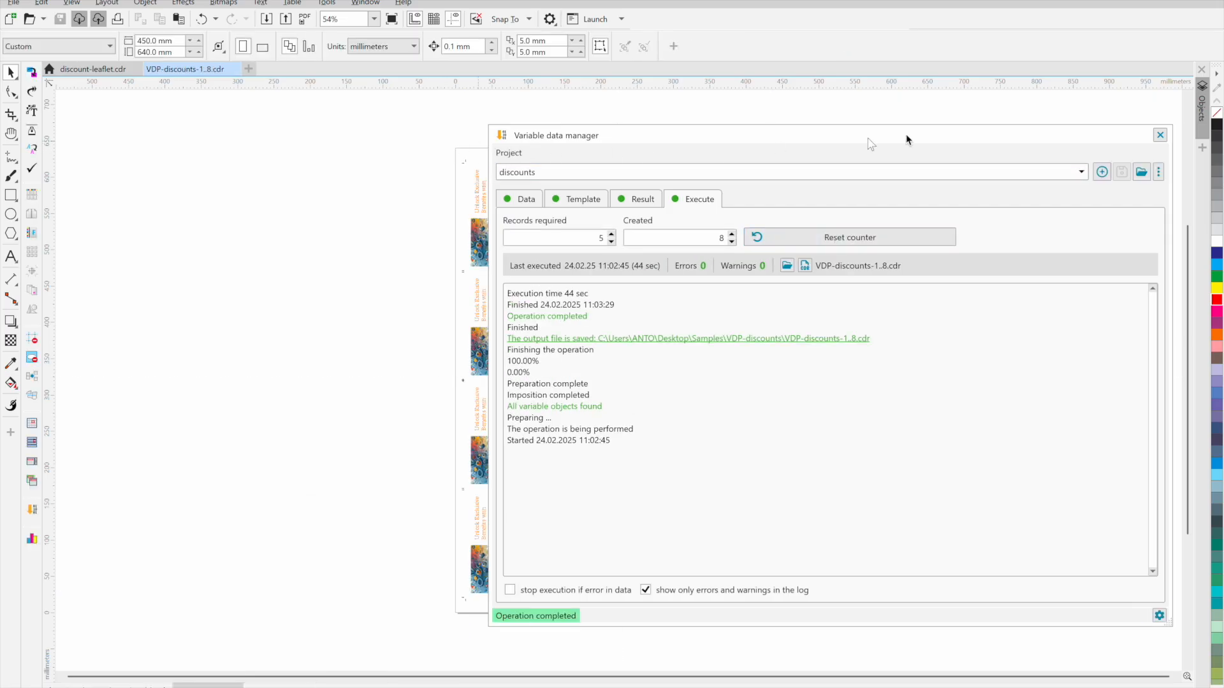
pyautogui.click(1159, 136)
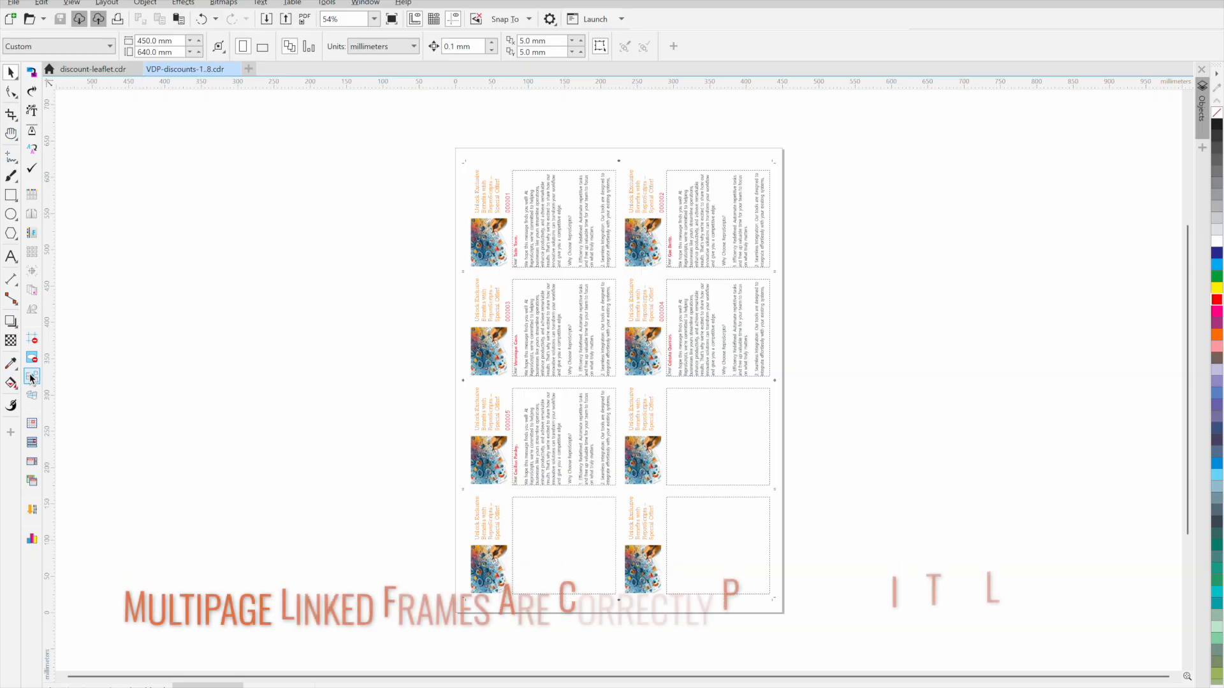
# Step: Examine the generated leaflets on the sheet up close, checking the linked frames' placement, and go to the sheet's other page
pyautogui.click(11, 134)
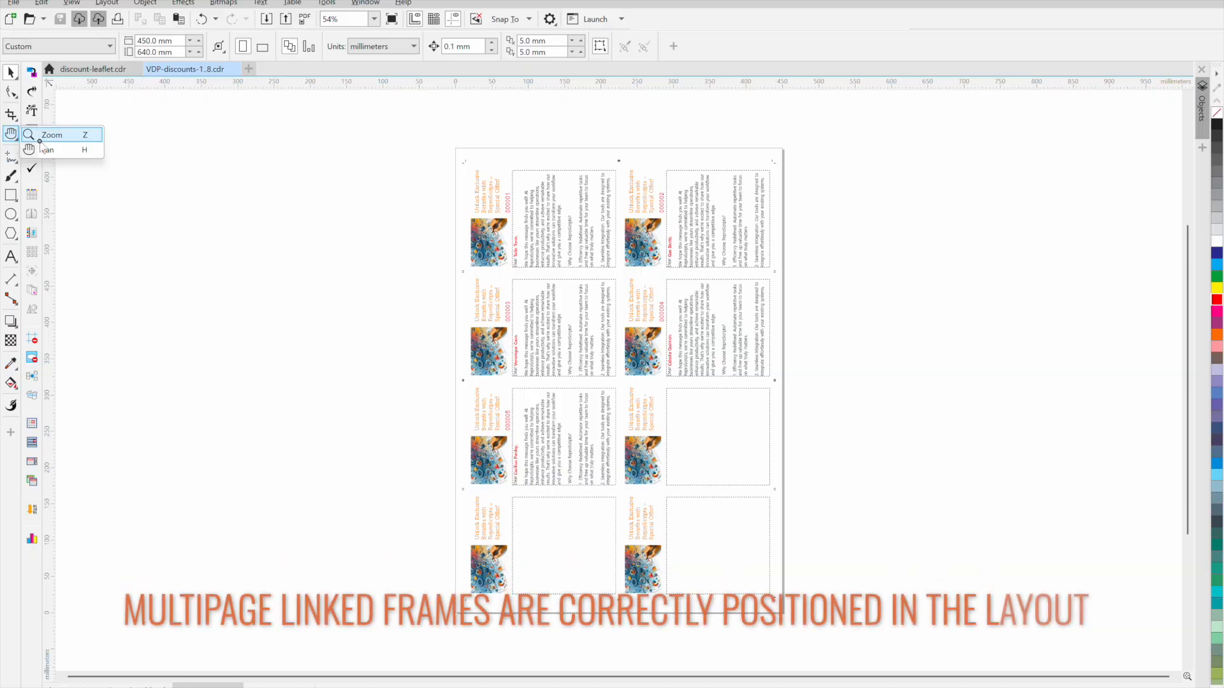
pyautogui.click(50, 135)
pyautogui.moveTo(629, 296); pyautogui.dragTo(814, 405)
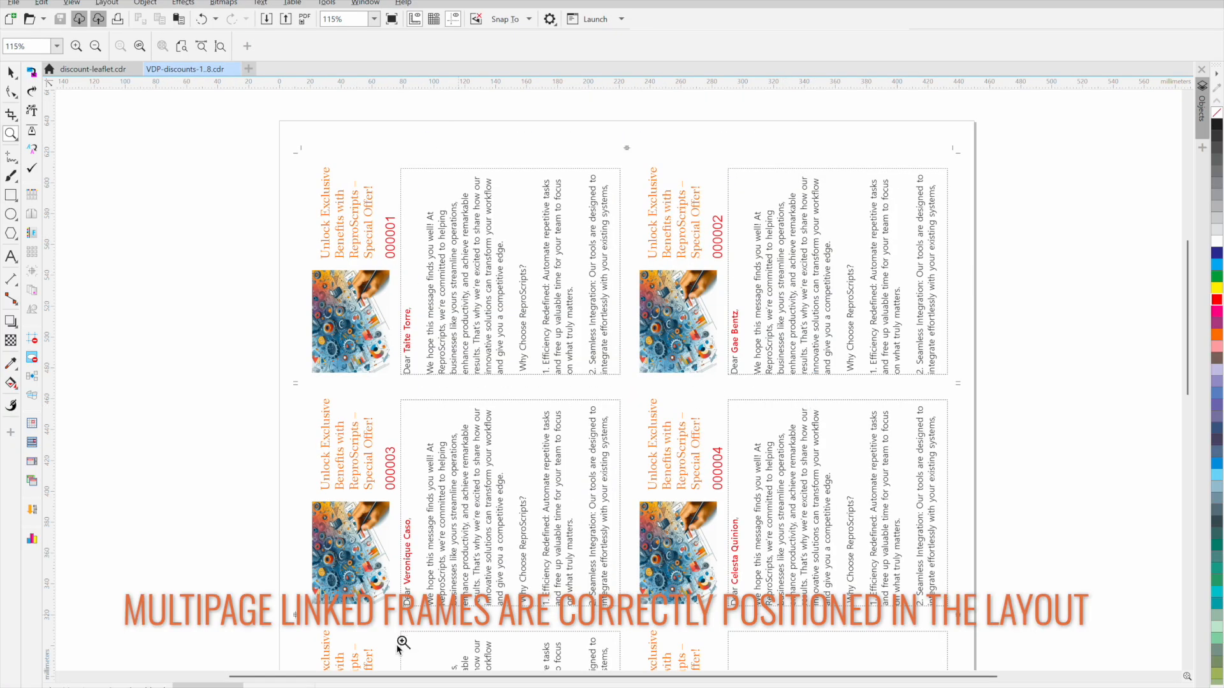
pyautogui.click(311, 682)
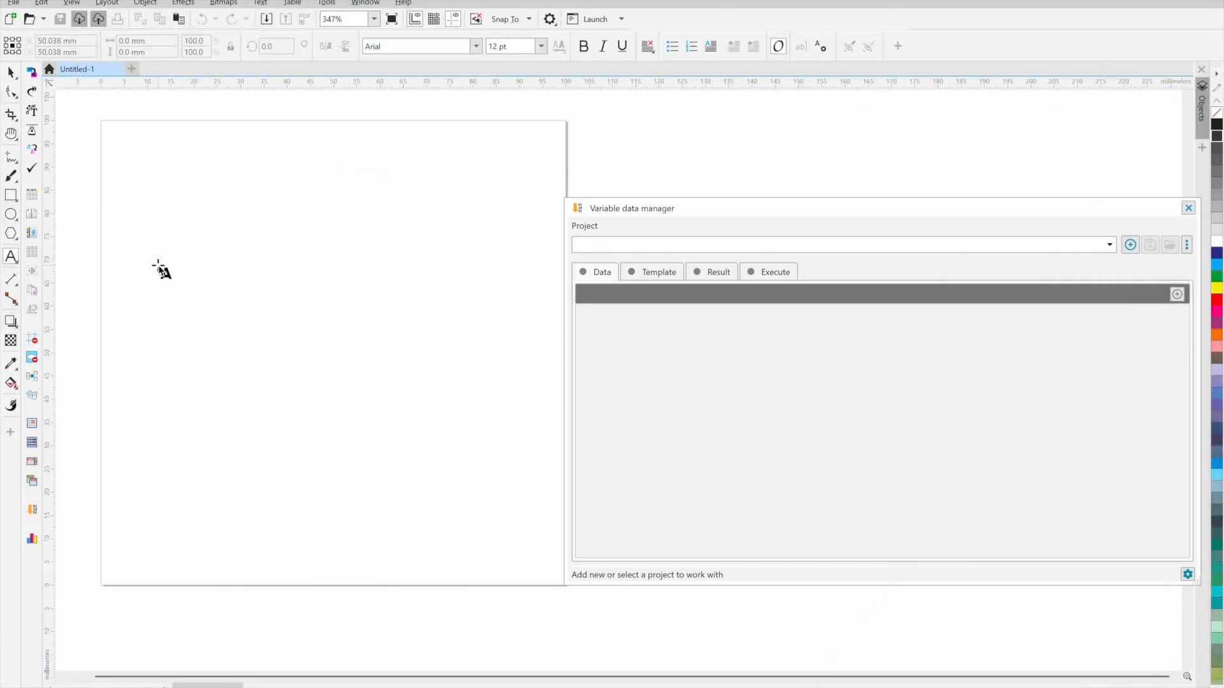
# Step: Add the artistic text "AAA-$TOKEN$-BBB" to the upper part of the blank page and leave it selected
pyautogui.click(158, 271)
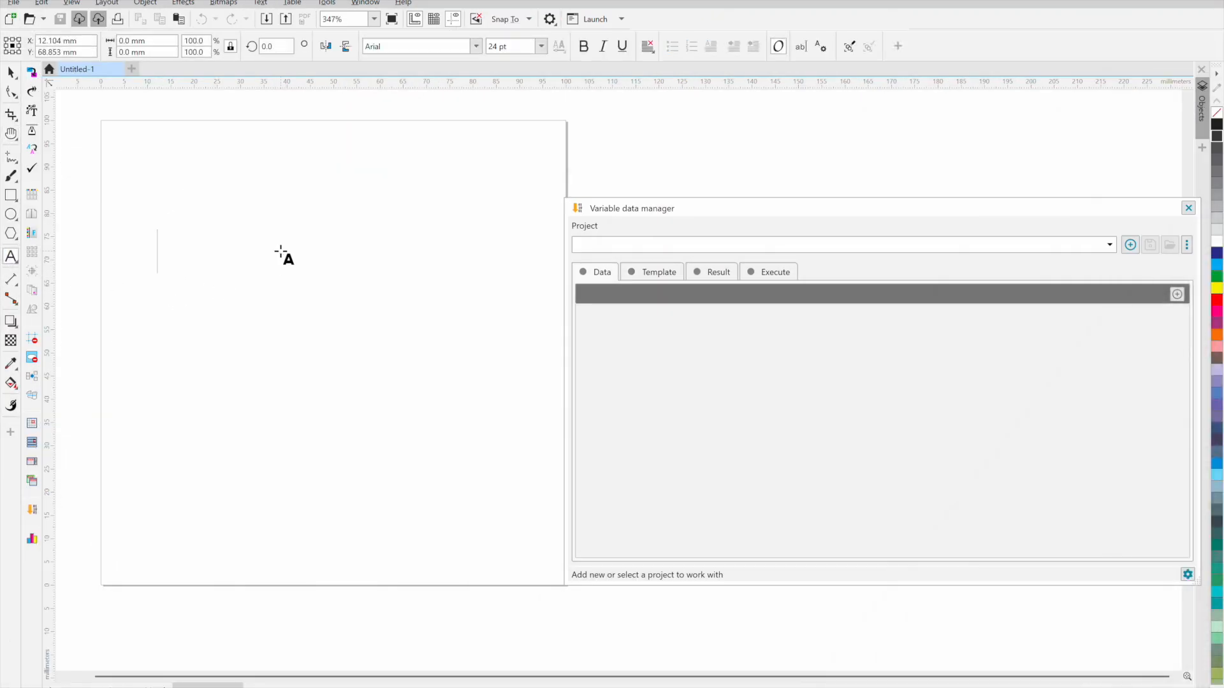
pyautogui.write('AAA')
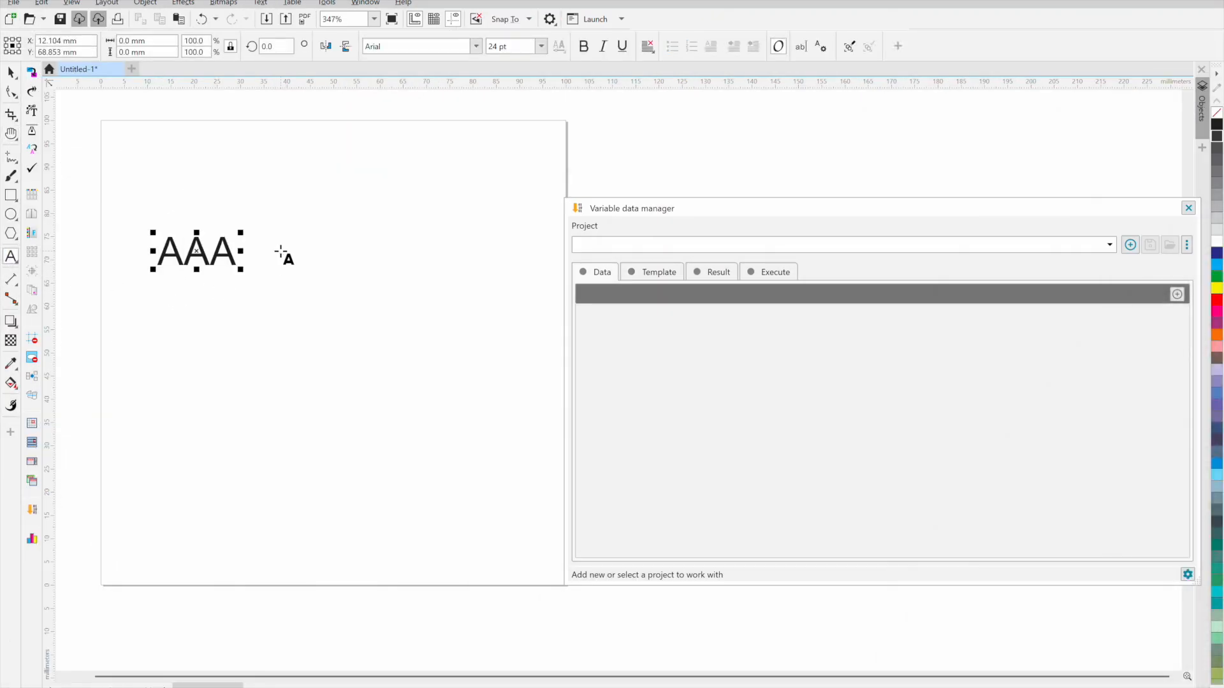
pyautogui.write('-$TOKEN')
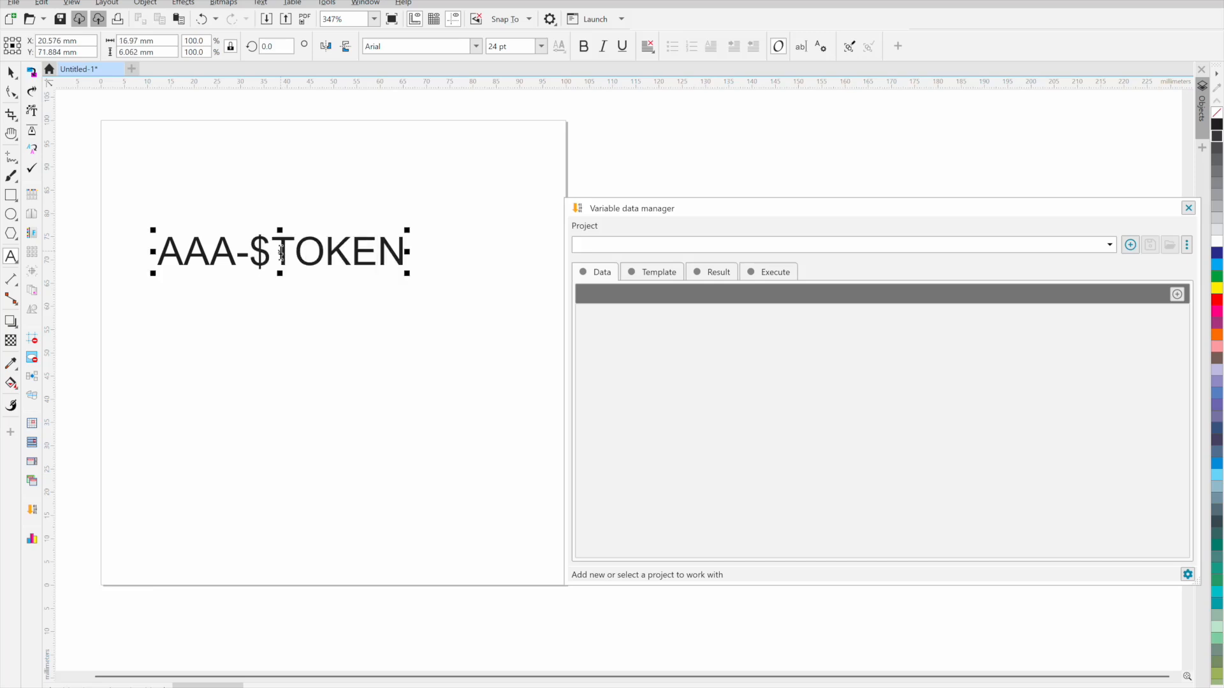
pyautogui.write('$-BBB')
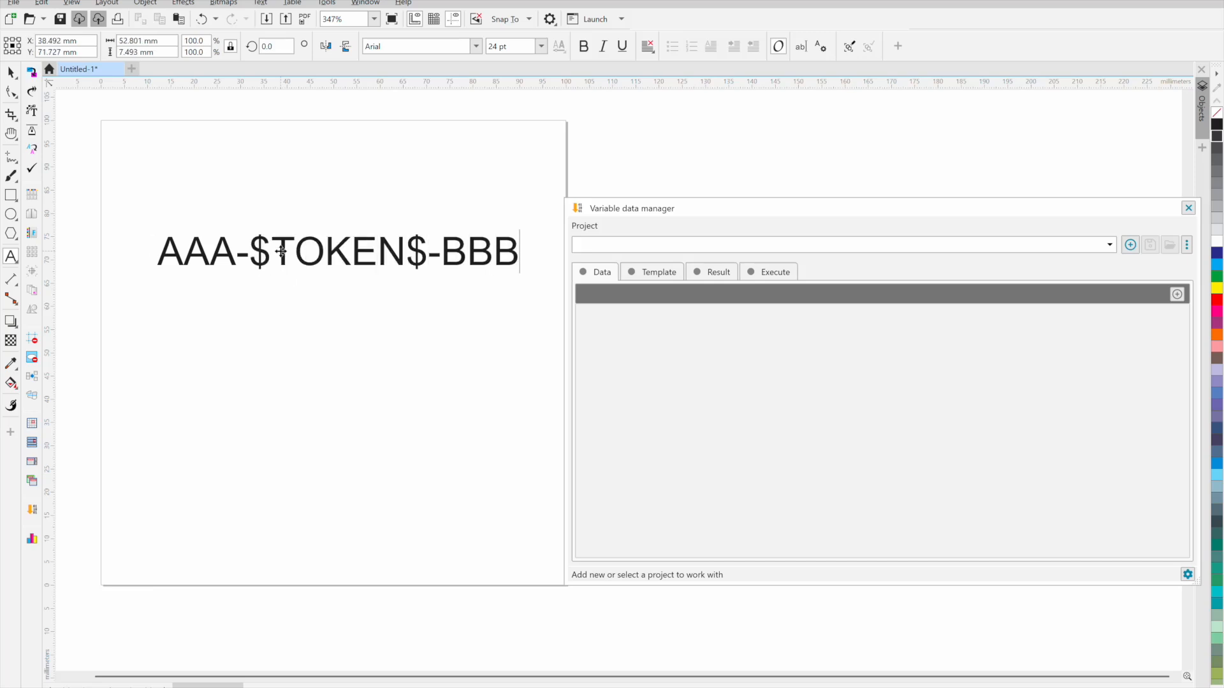
pyautogui.click(12, 74)
# Step: Create the project artistic-tokens and add a Number 1 data field starting from 1, with leading zeroes till 6 digits
pyautogui.click(1130, 245)
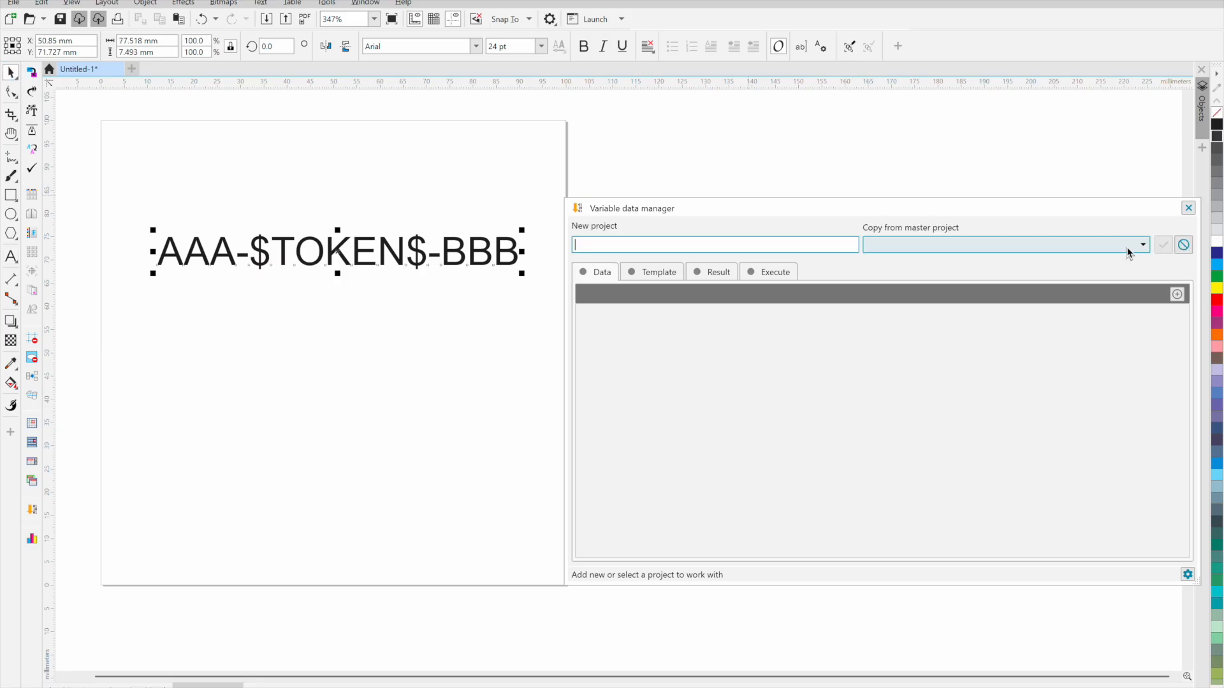
pyautogui.write('artistic-tokens')
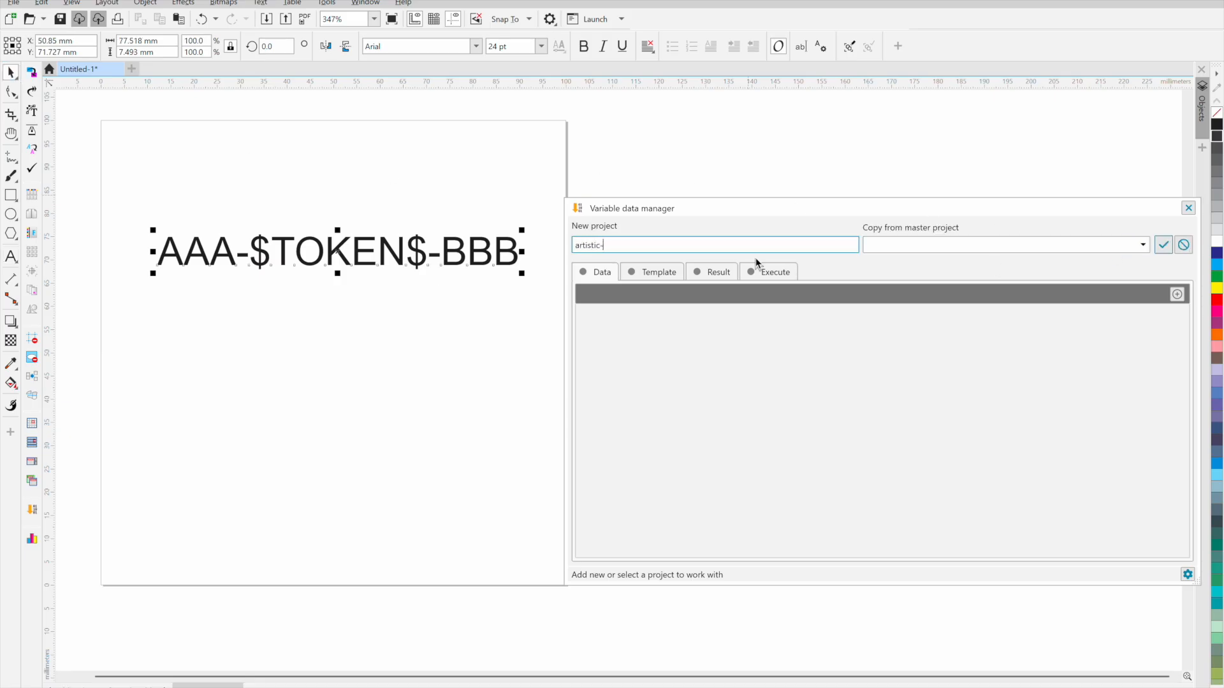
pyautogui.press('Return')
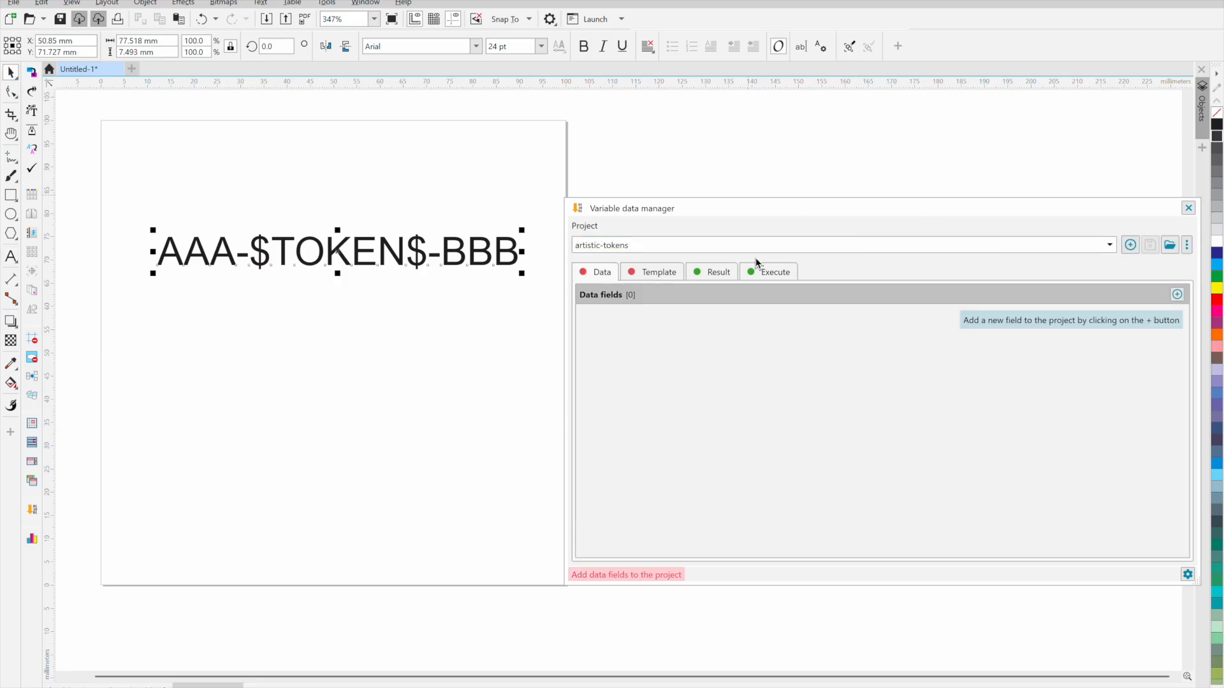
pyautogui.click(1176, 294)
pyautogui.click(902, 340)
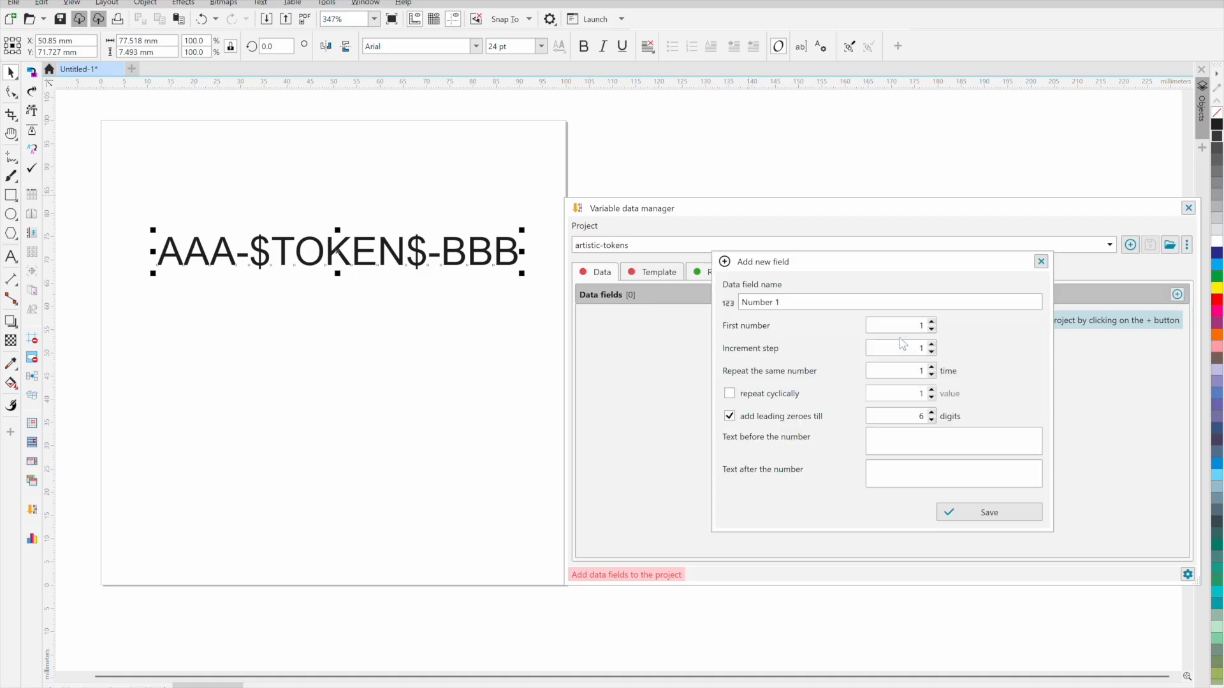
pyautogui.click(951, 513)
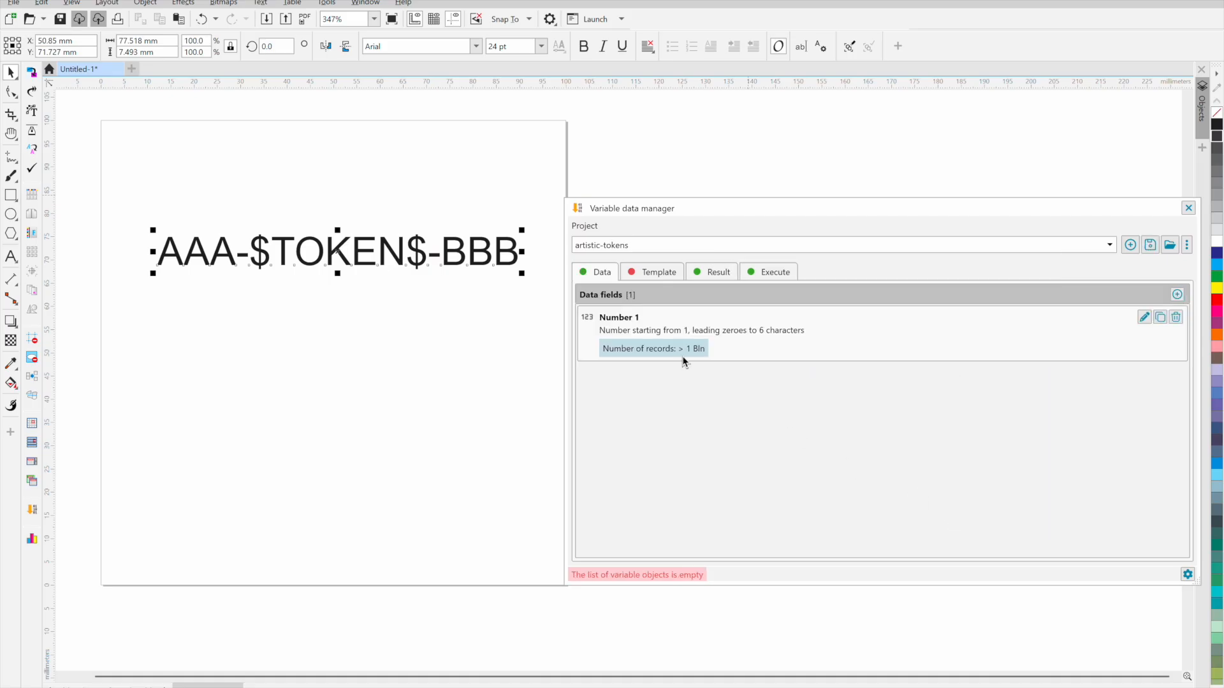
# Step: Add the selected text to the template as a variable object that replaces the $TOKEN$ token with the Number 1 field
pyautogui.click(1177, 294)
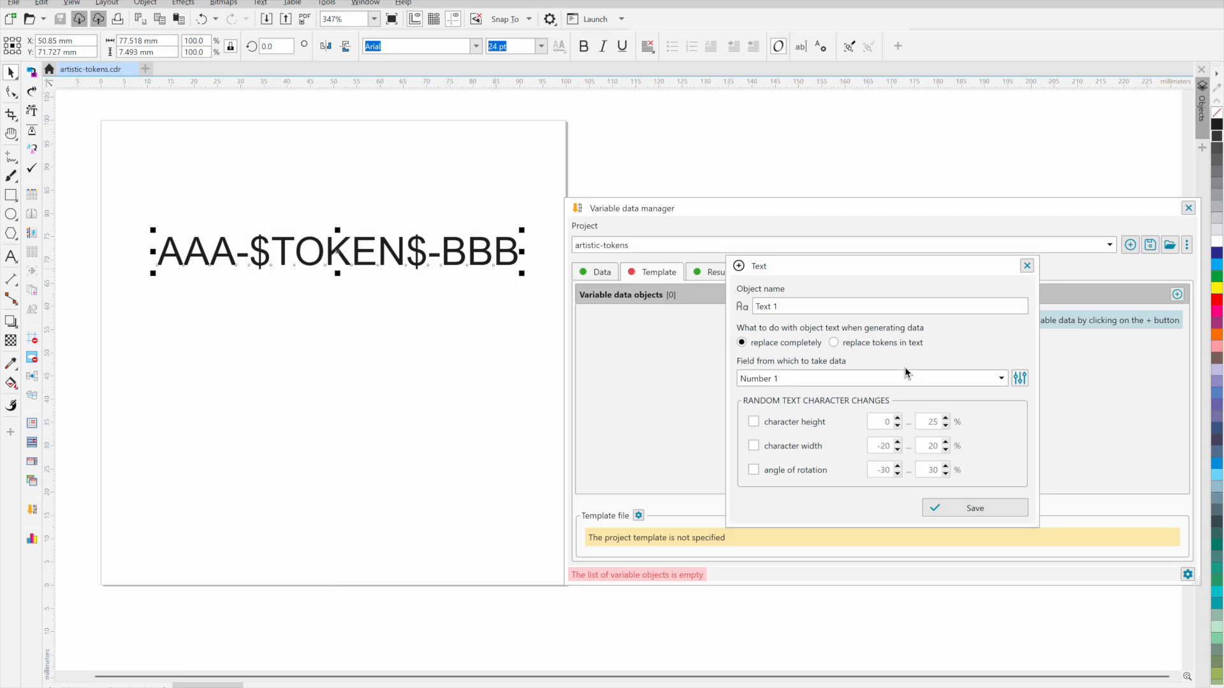
pyautogui.click(881, 344)
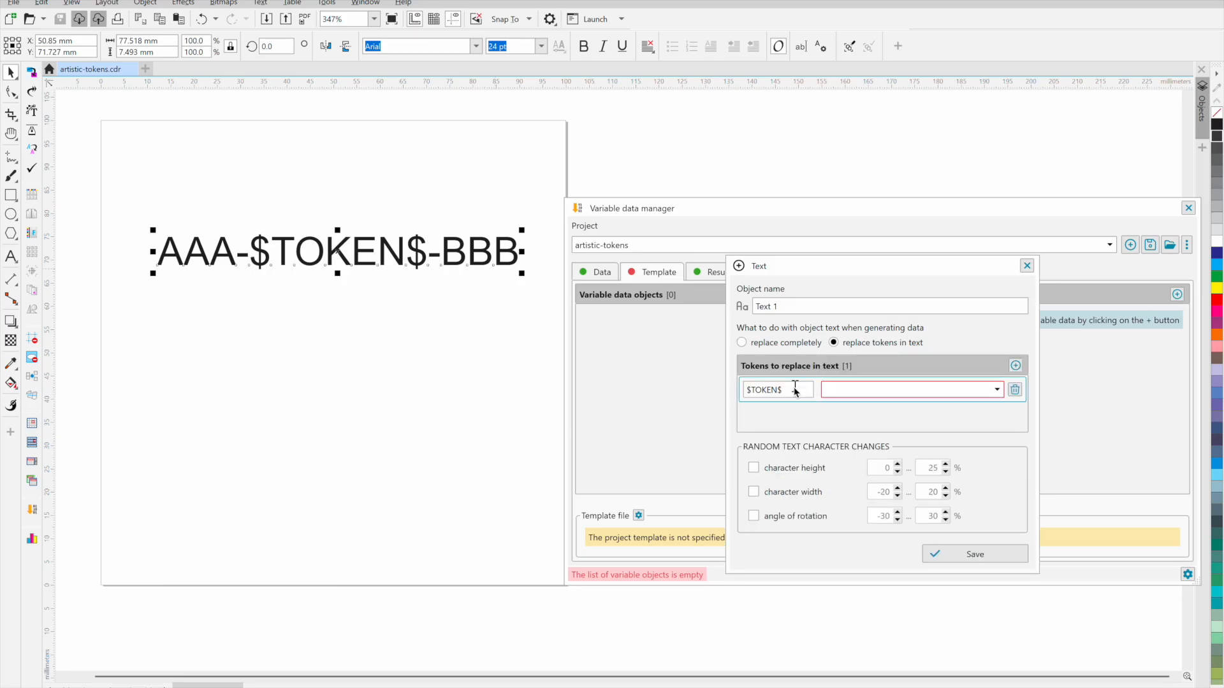
pyautogui.click(878, 390)
pyautogui.click(854, 408)
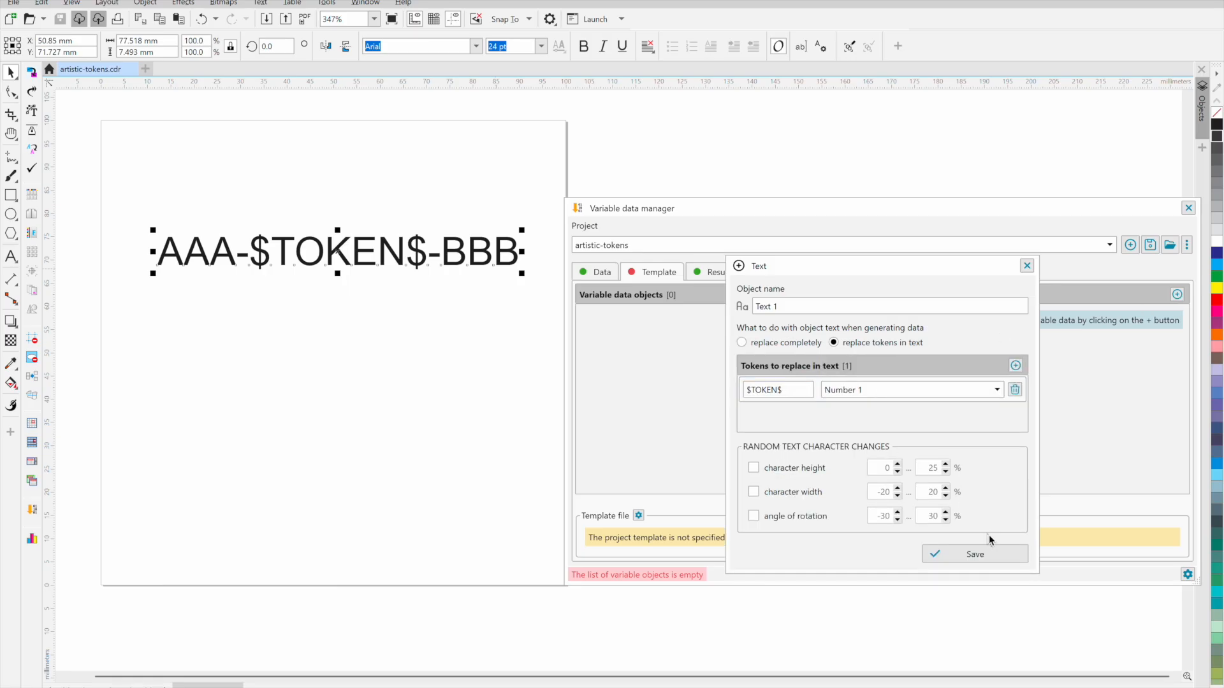
pyautogui.click(964, 554)
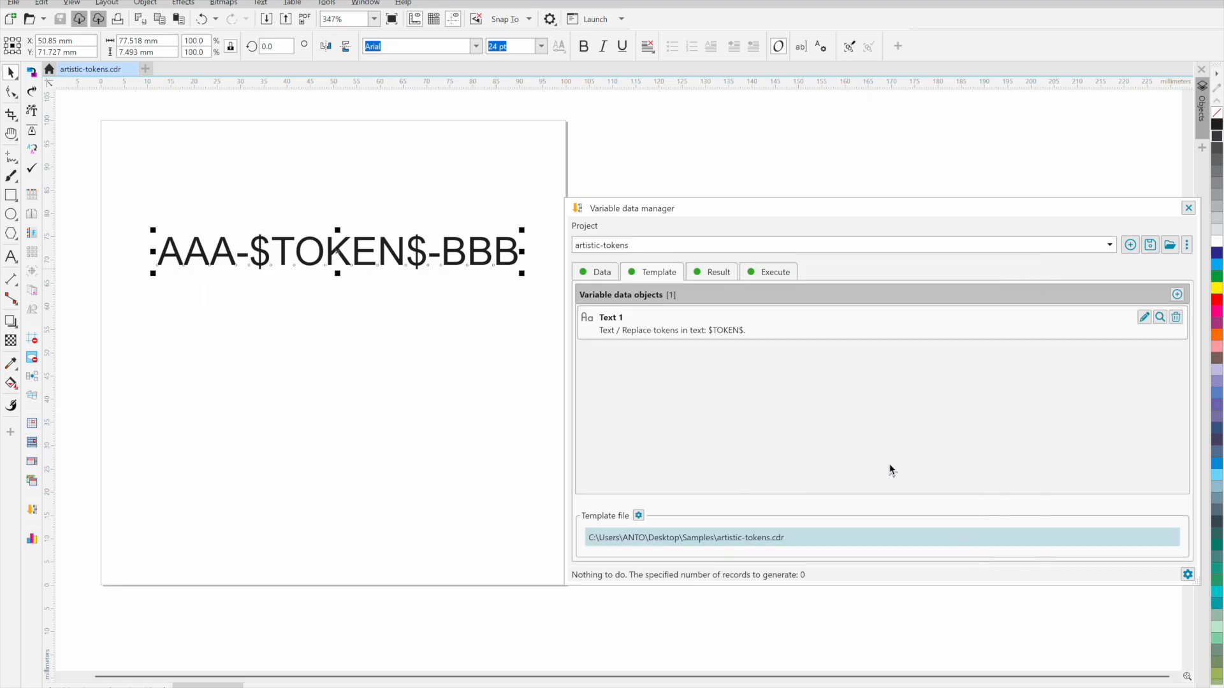
# Step: Set the records required to 5 and execute the artistic-tokens project
pyautogui.click(769, 275)
pyautogui.doubleClick(670, 314)
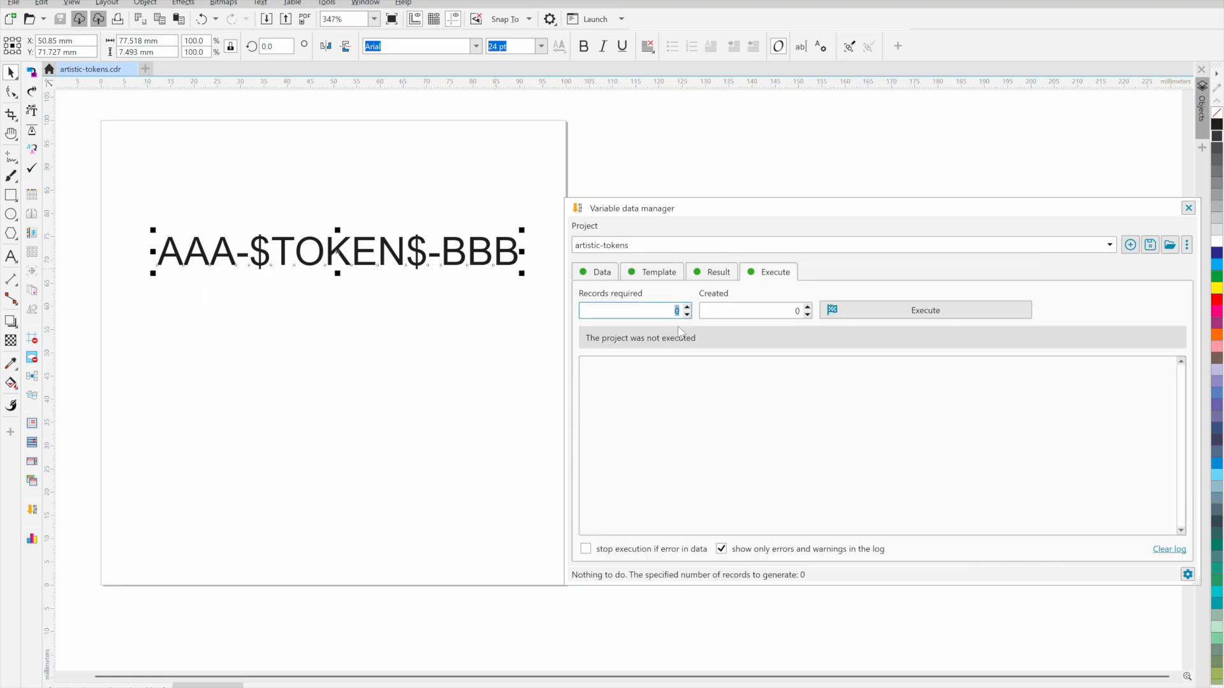
pyautogui.write('5')
pyautogui.click(882, 308)
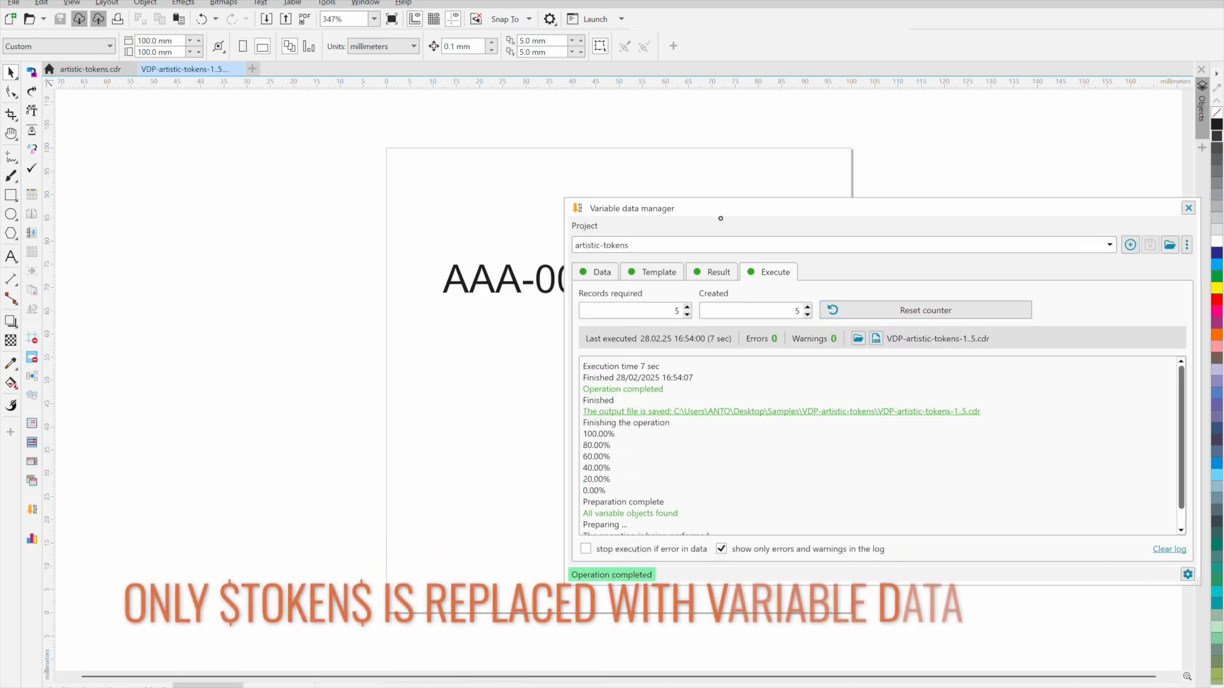
# Step: Move the Variable data manager clear of the text and page through the generated document to check the replaced tokens
pyautogui.moveTo(712, 212); pyautogui.dragTo(825, 367)
pyautogui.press('pagedown')
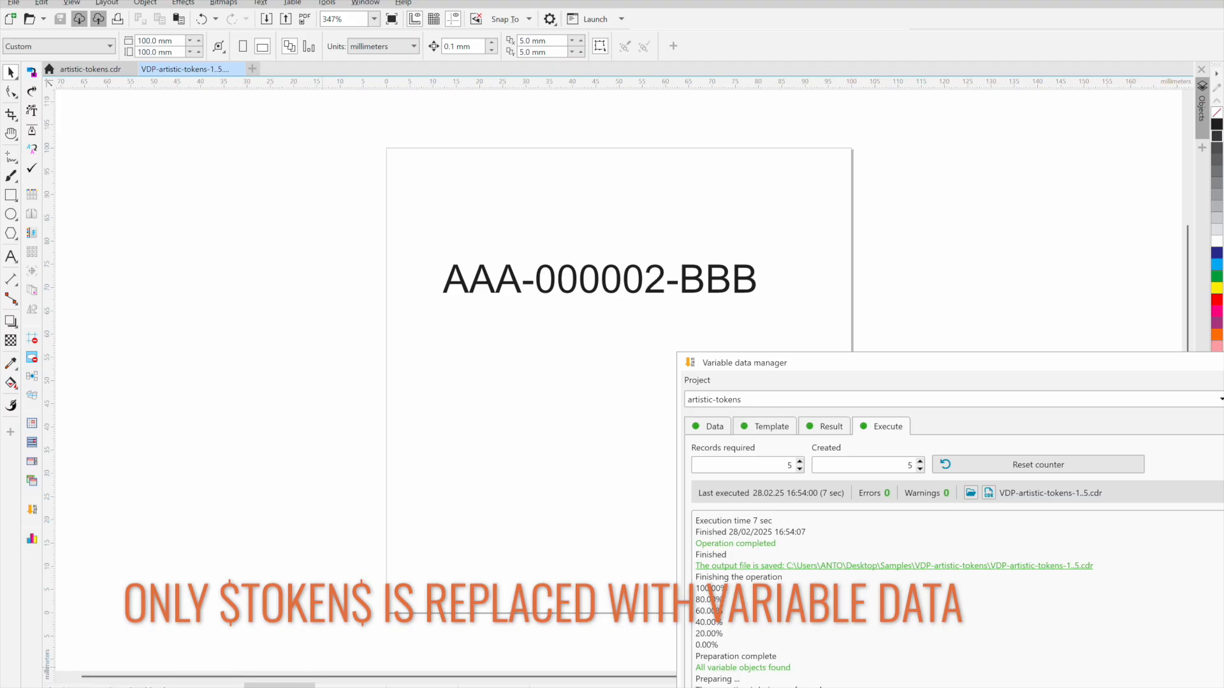
pyautogui.press('pagedown')
pyautogui.press('pagedown')
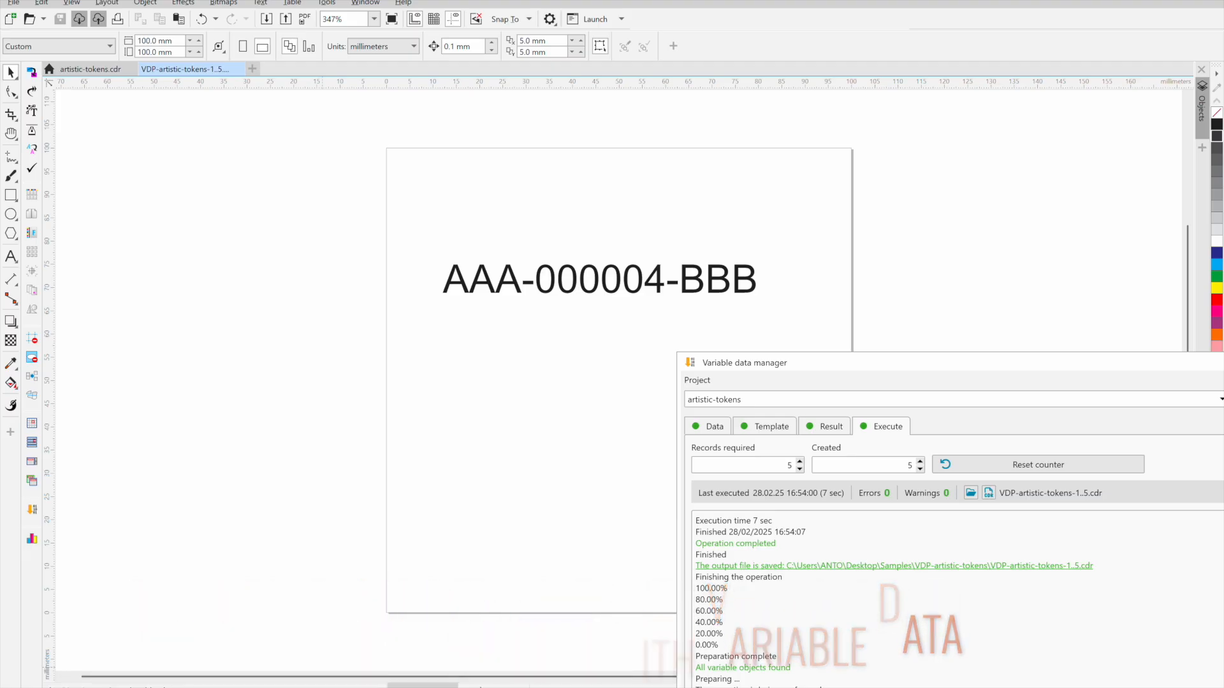